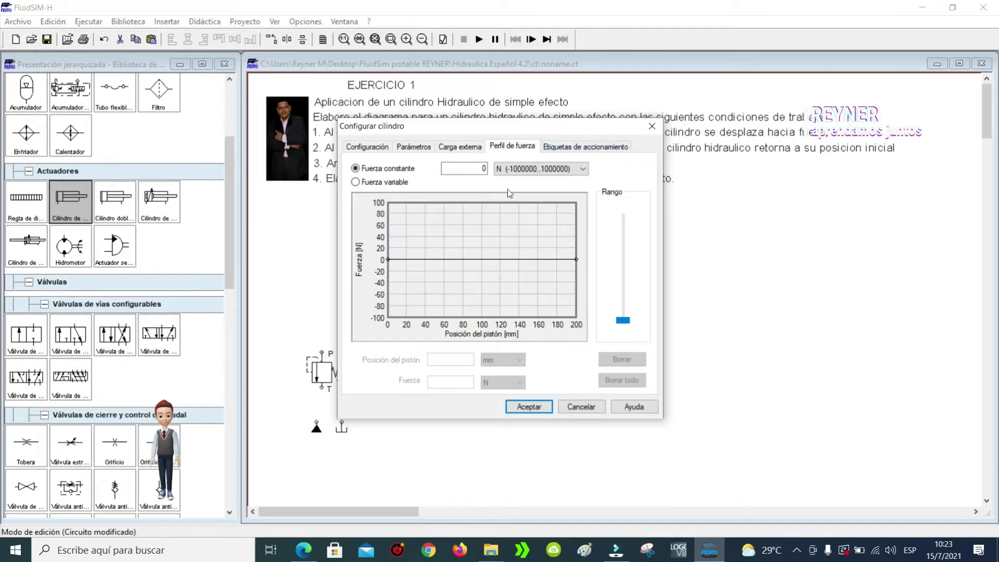
Review the single-acting cylinder's actuation labels and configuration, toggling its return-spring option, and close the settings.
click(587, 151)
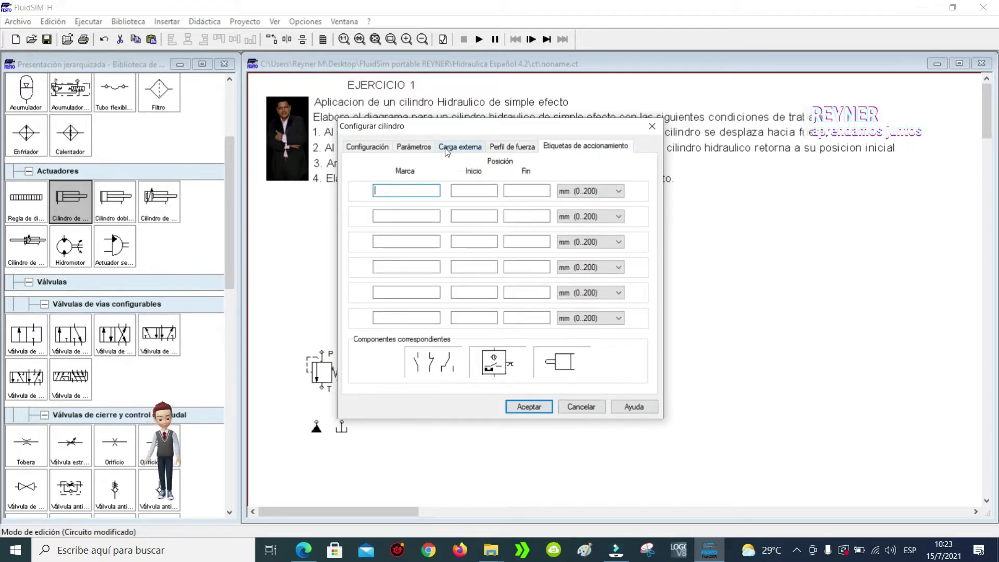
click(373, 146)
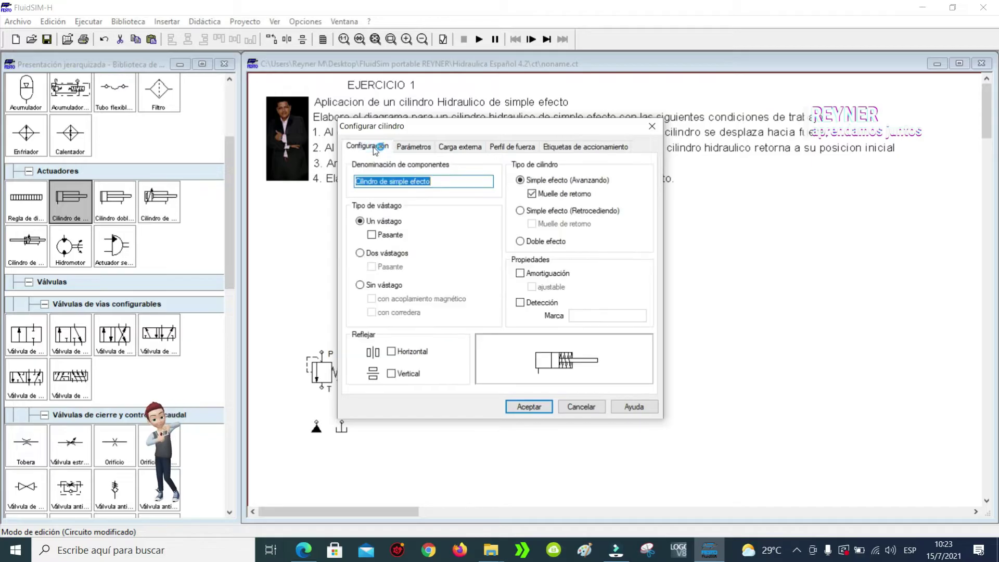
click(533, 195)
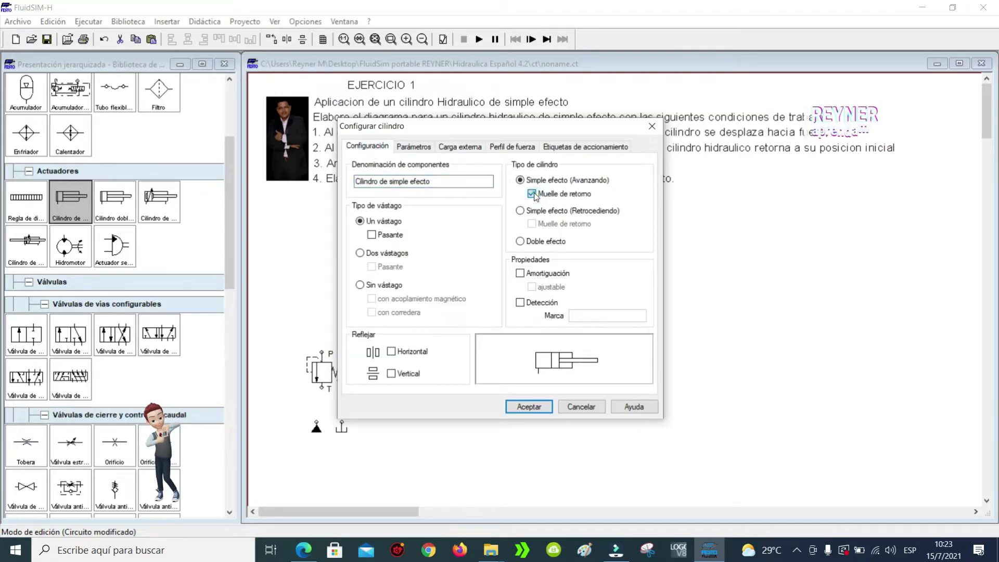
click(529, 407)
click(652, 302)
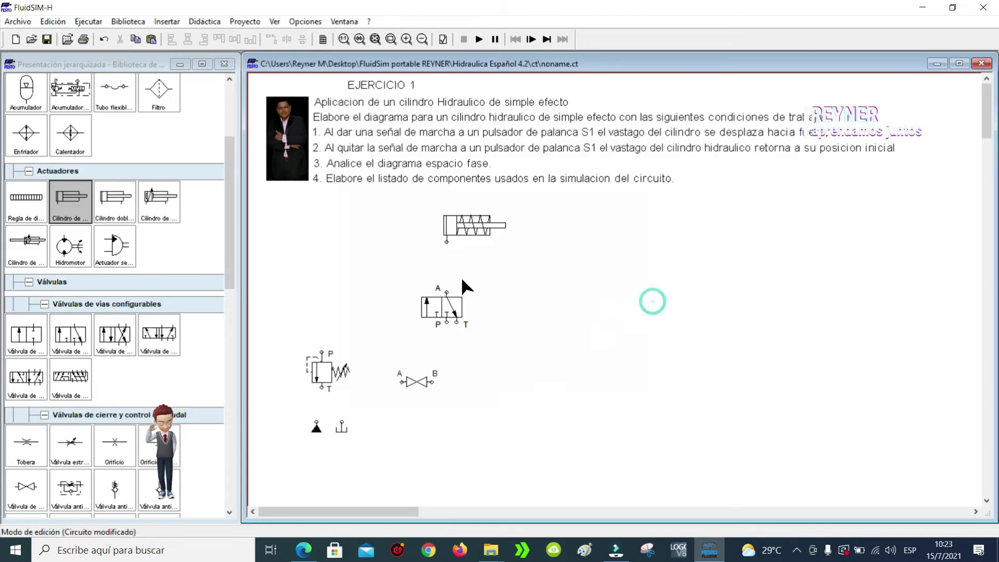
Connect the cylinder's port to port A of the directional valve and move the valve up closer to the cylinder.
drag(447, 241, 446, 293)
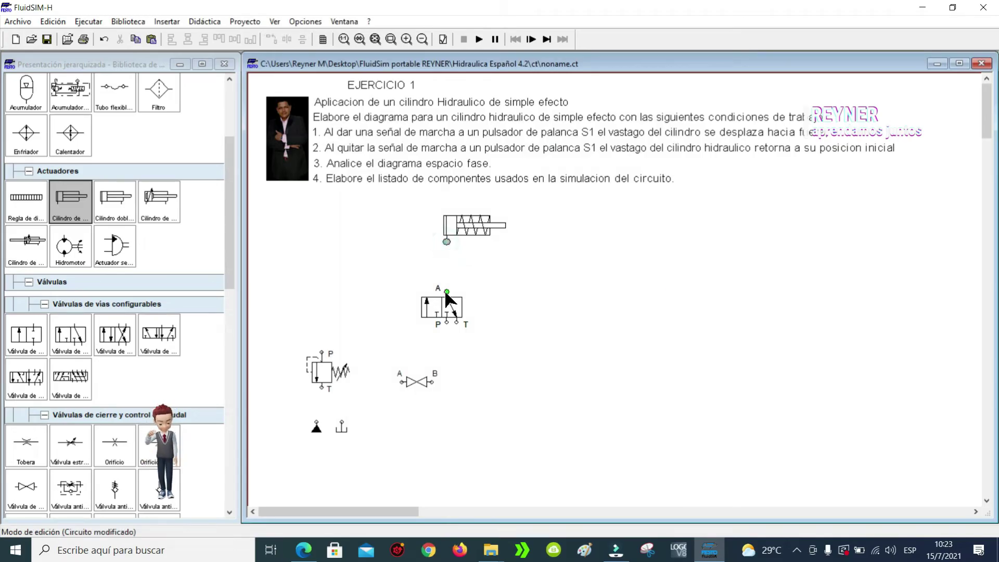
click(376, 39)
click(469, 229)
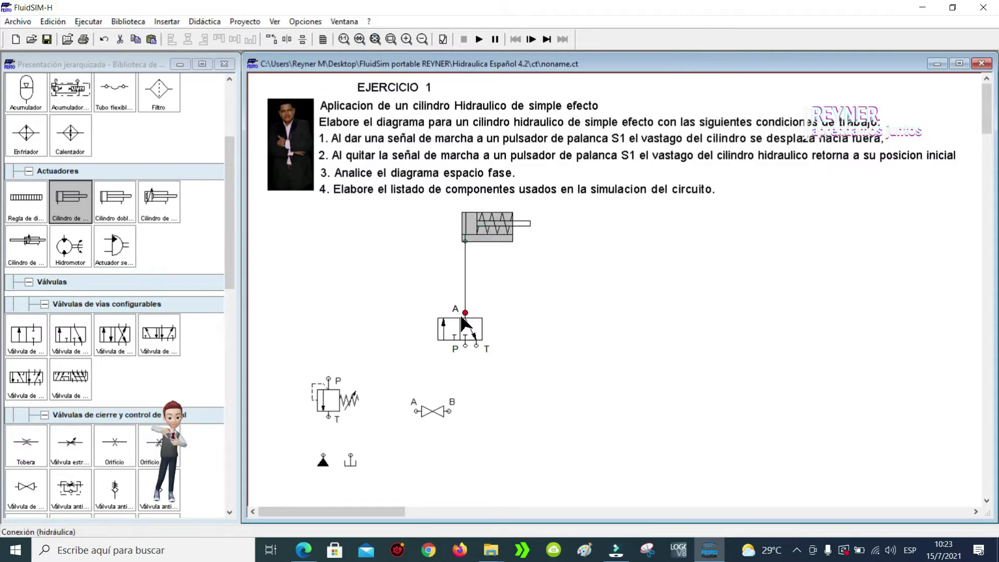
drag(463, 320, 463, 276)
click(666, 311)
Move the pressure relief valve and the shutoff valve nearer to the directional valve, and duplicate the tank.
drag(341, 401, 380, 387)
drag(421, 414, 450, 340)
click(351, 460)
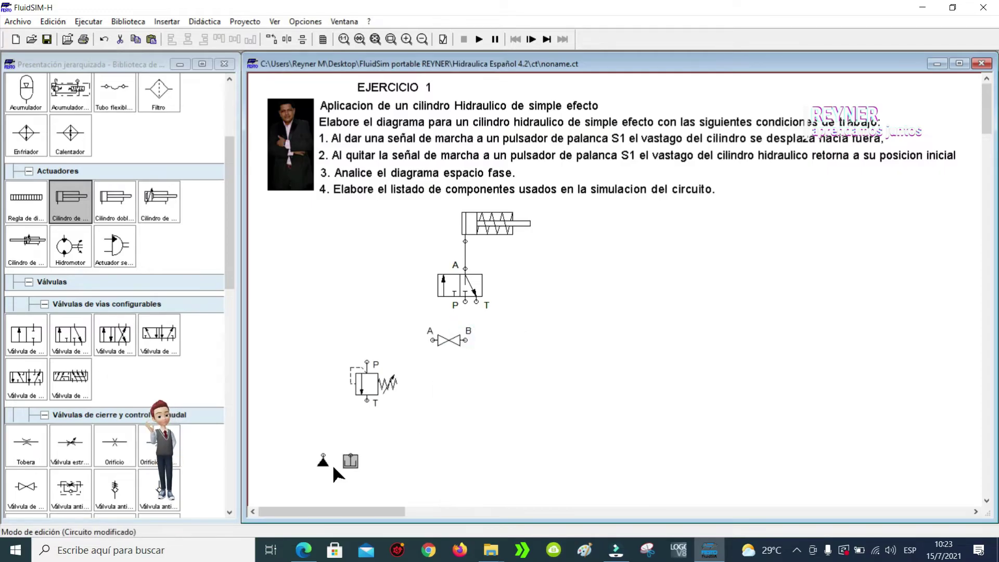
key(ctrl+c)
key(ctrl+v)
Rotate the shutoff valve 90° and place it beneath the directional valve with port B connected to port P.
click(451, 339)
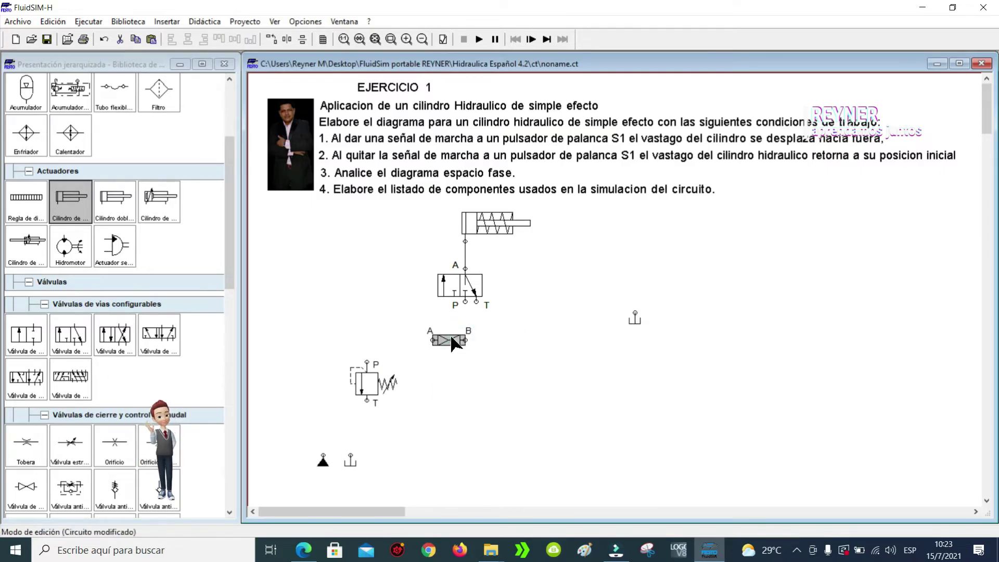
right_click(451, 339)
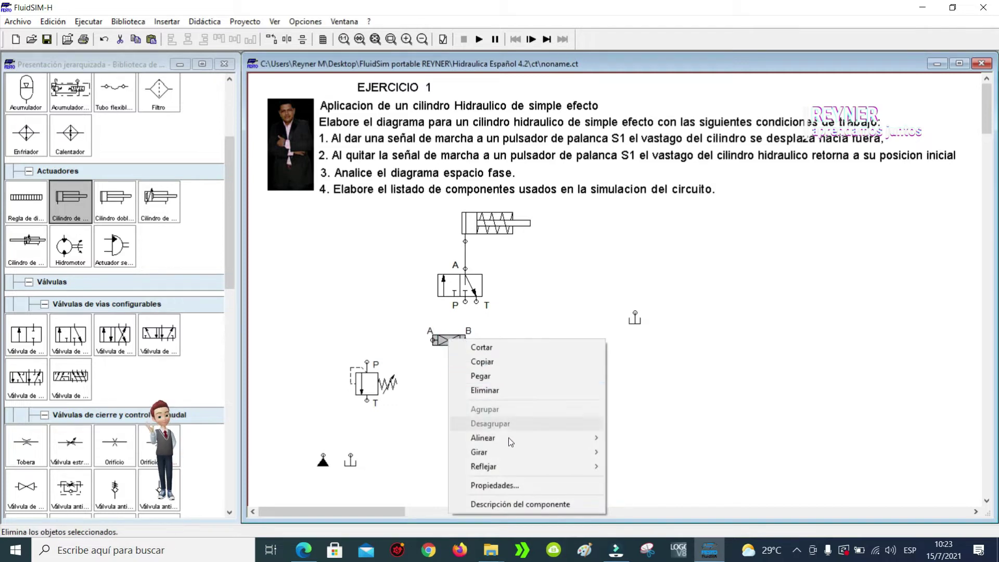
mouse_move(563, 453)
click(624, 452)
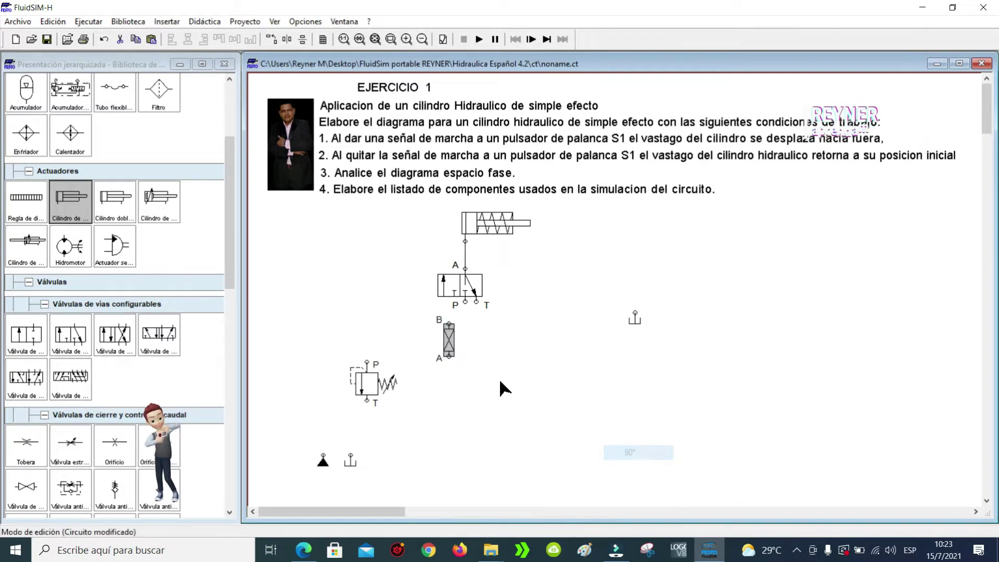
right_click(448, 339)
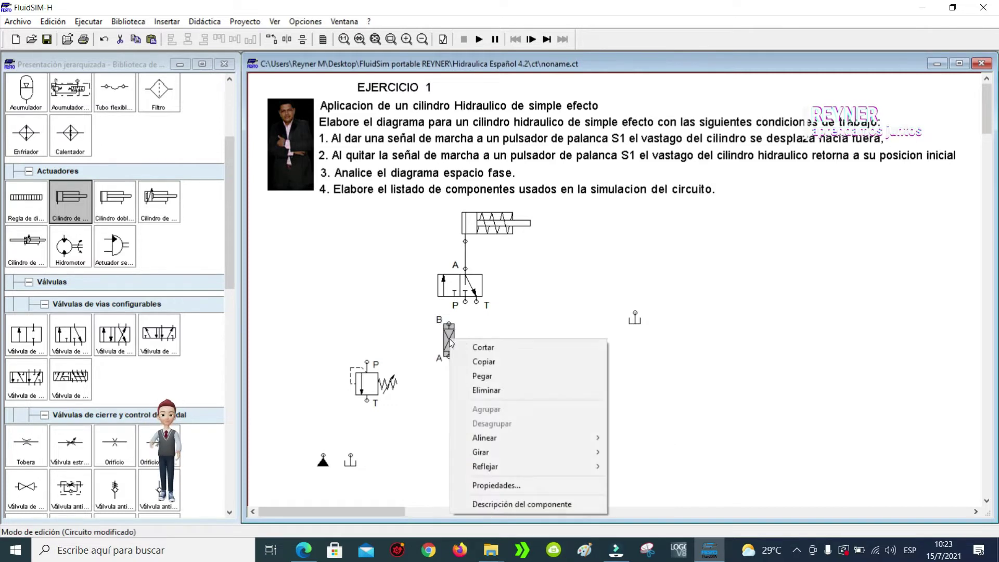
click(547, 316)
drag(447, 334, 466, 343)
click(530, 324)
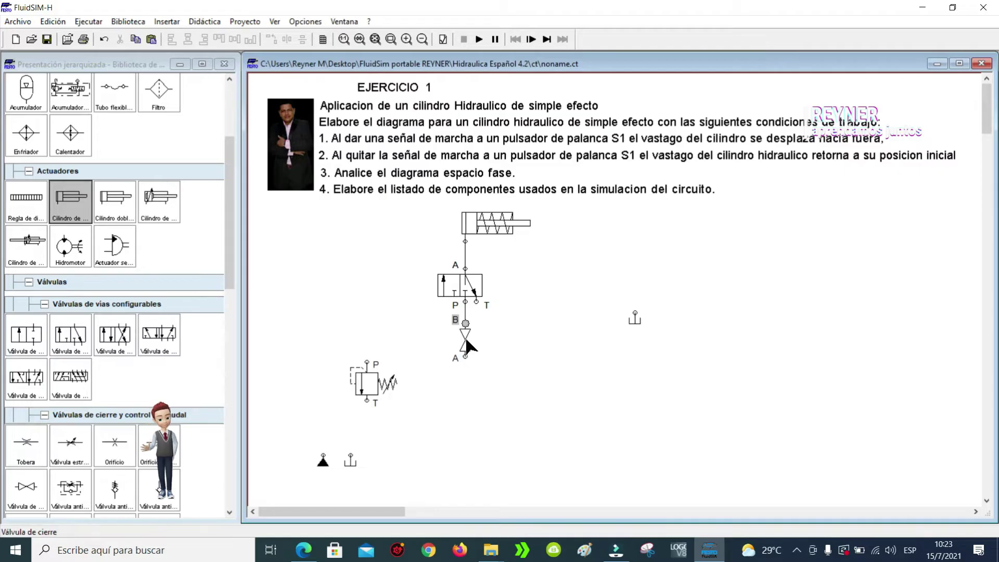
Read the shutoff valve's component description and check the parameters of the relief valve and the shutoff valve.
click(467, 345)
right_click(466, 343)
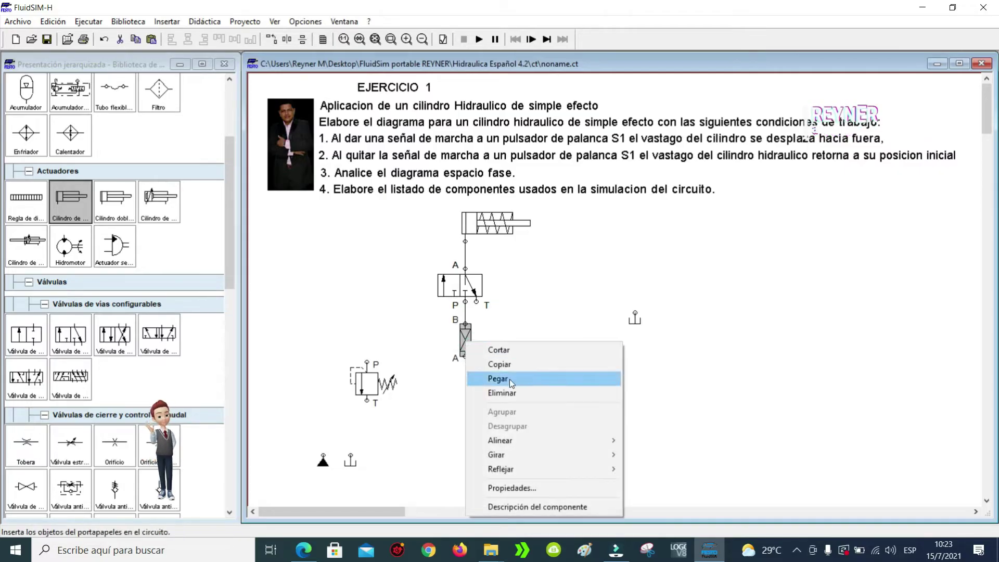
click(547, 506)
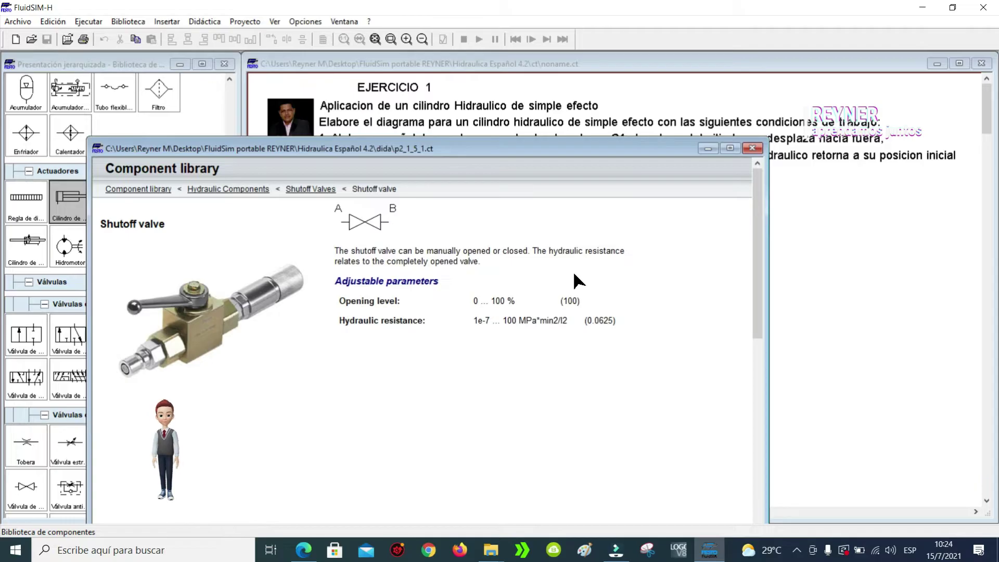
click(752, 149)
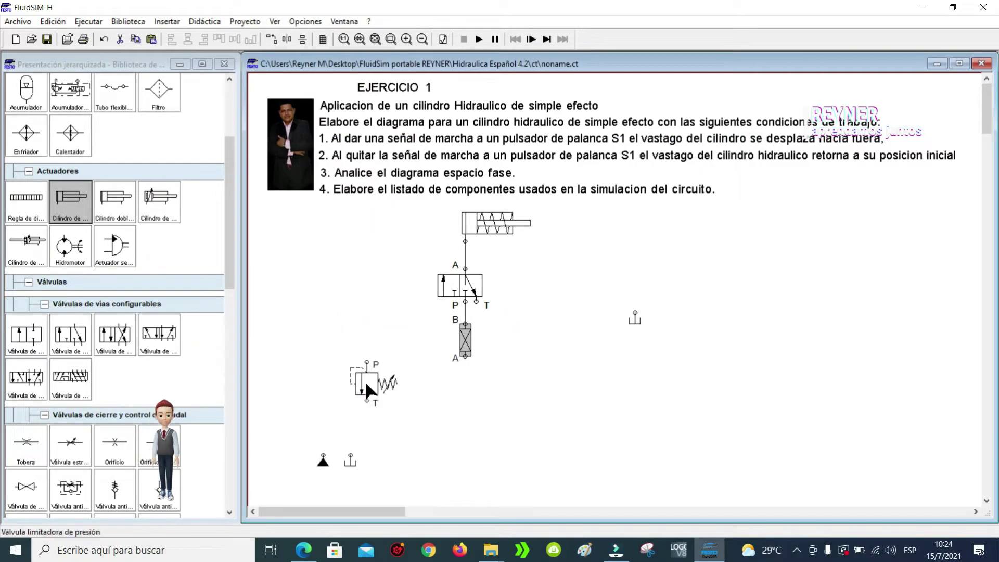
mouse_move(366, 385)
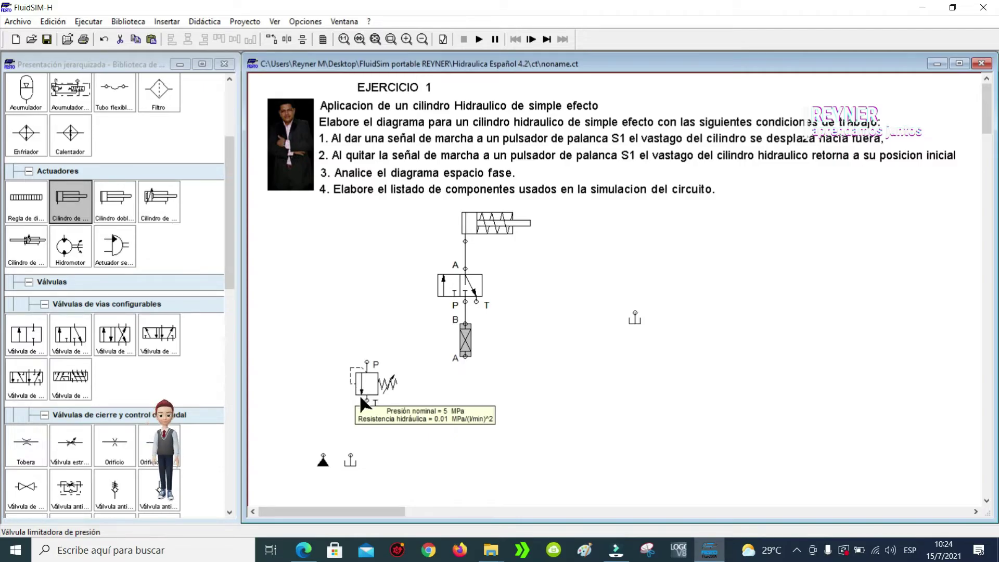
click(460, 339)
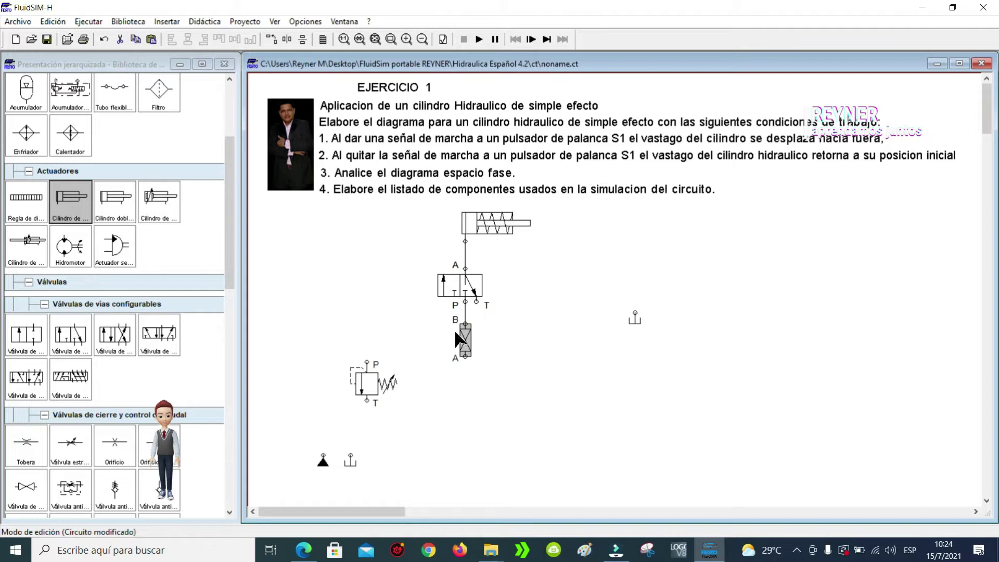
mouse_move(467, 344)
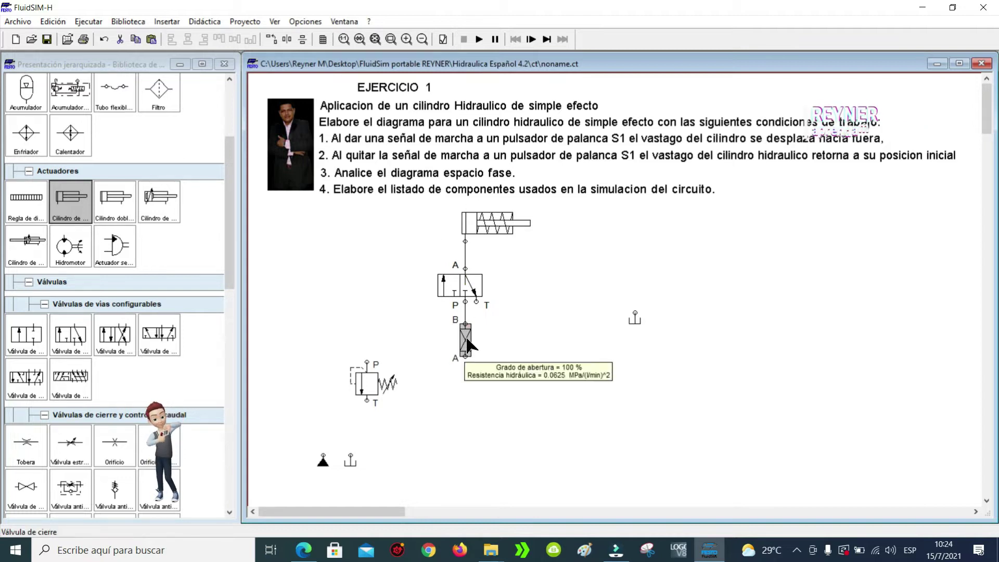
Connect the directional valve's port T to the copied tank placed below it, and move the shutoff valve slightly up.
drag(635, 317, 491, 390)
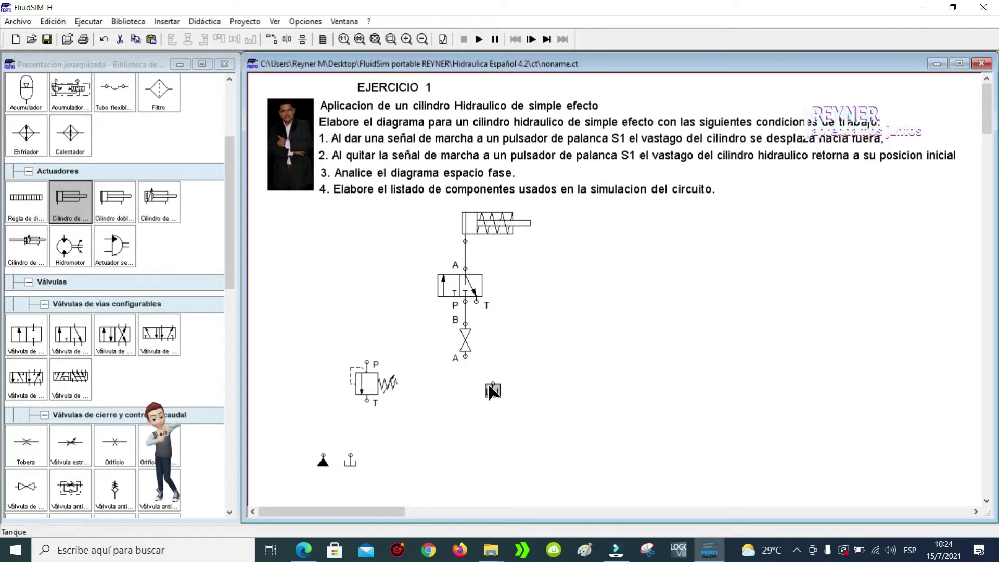
drag(476, 301, 467, 380)
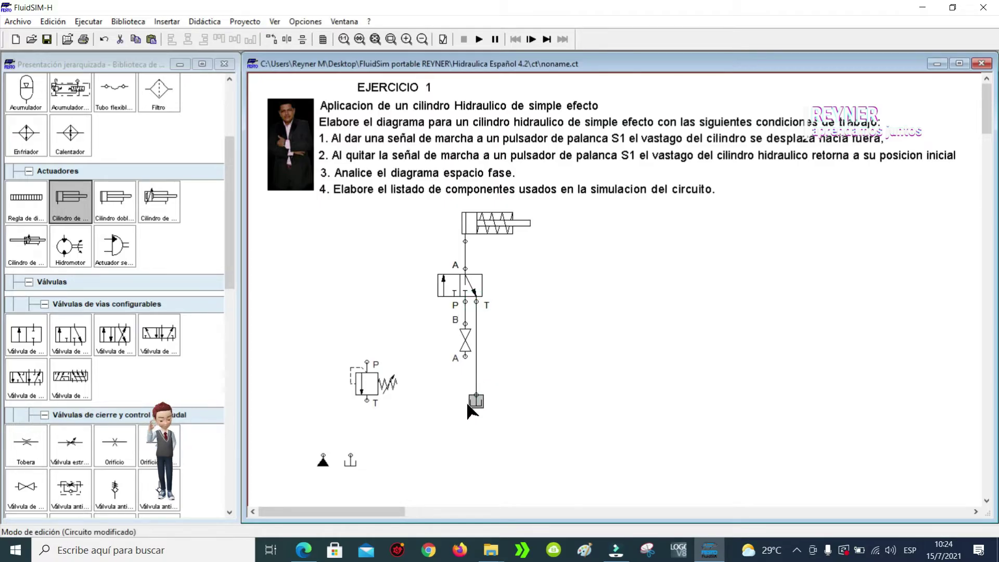
drag(460, 339, 461, 333)
click(563, 335)
Lower the pressure relief valve and place the remaining tank beneath its port T.
mouse_move(357, 383)
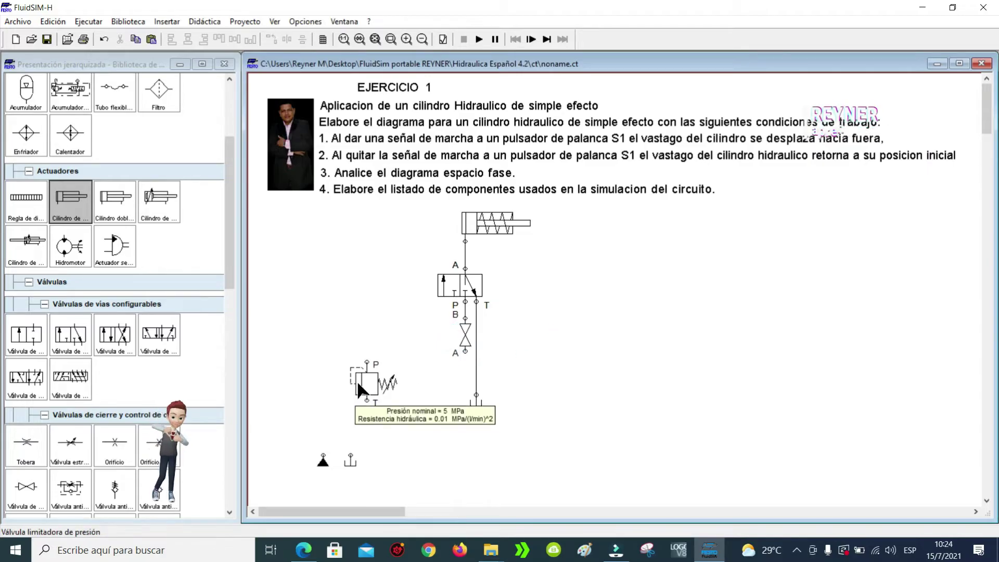
drag(357, 380, 356, 396)
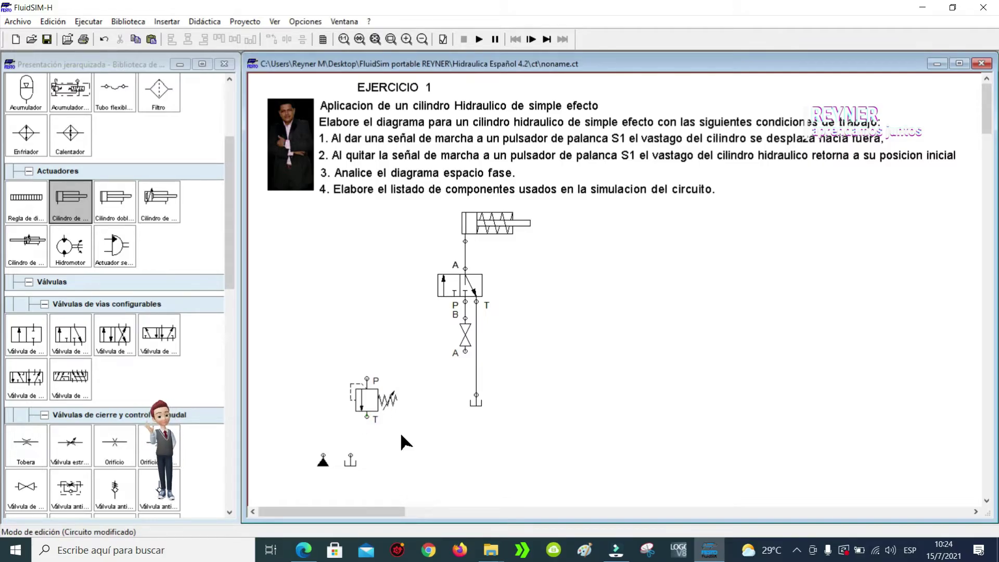
click(350, 460)
mouse_move(352, 462)
mouse_down()
mouse_move(373, 462)
mouse_move(362, 461)
mouse_up()
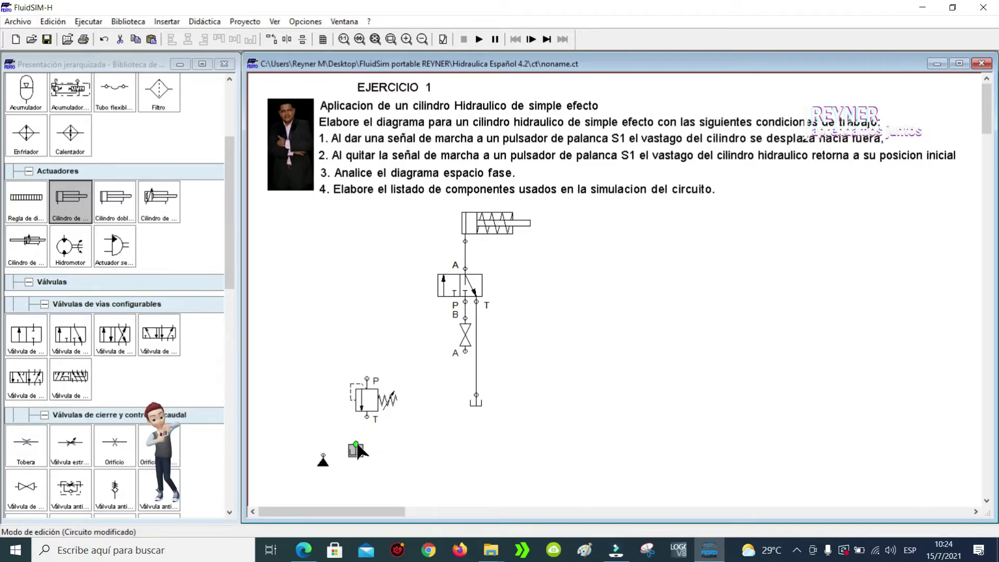
click(387, 438)
Connect the pressure source to the shutoff valve's port A, and branch the relief valve's port P from that supply line.
drag(358, 441, 465, 351)
drag(446, 460, 468, 460)
click(368, 382)
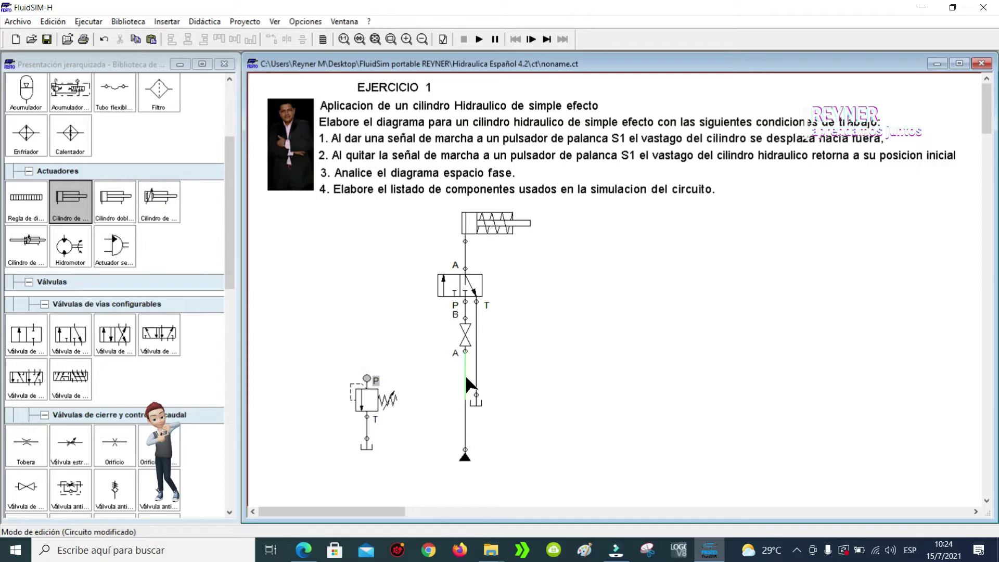
drag(467, 379, 367, 379)
click(370, 413)
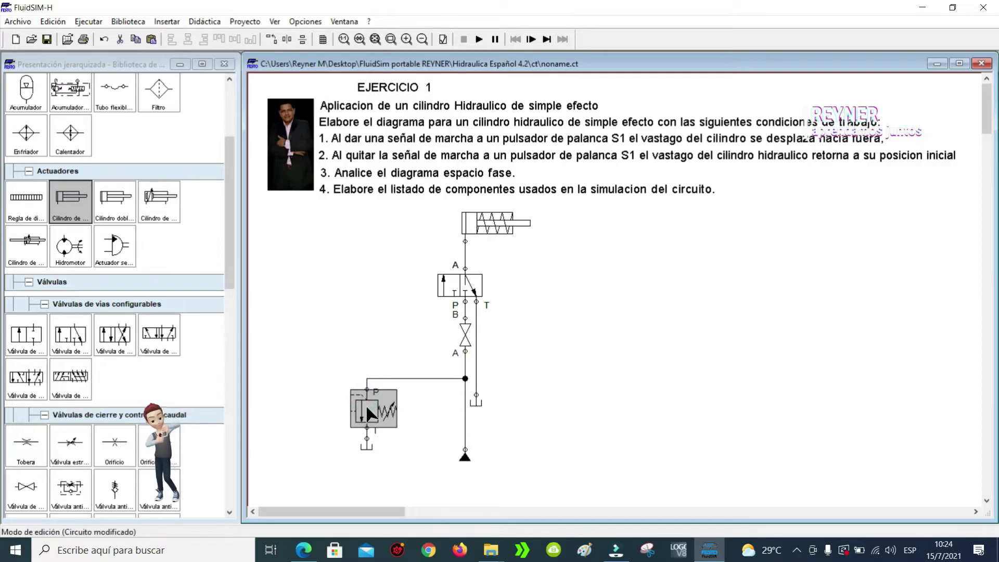
click(383, 336)
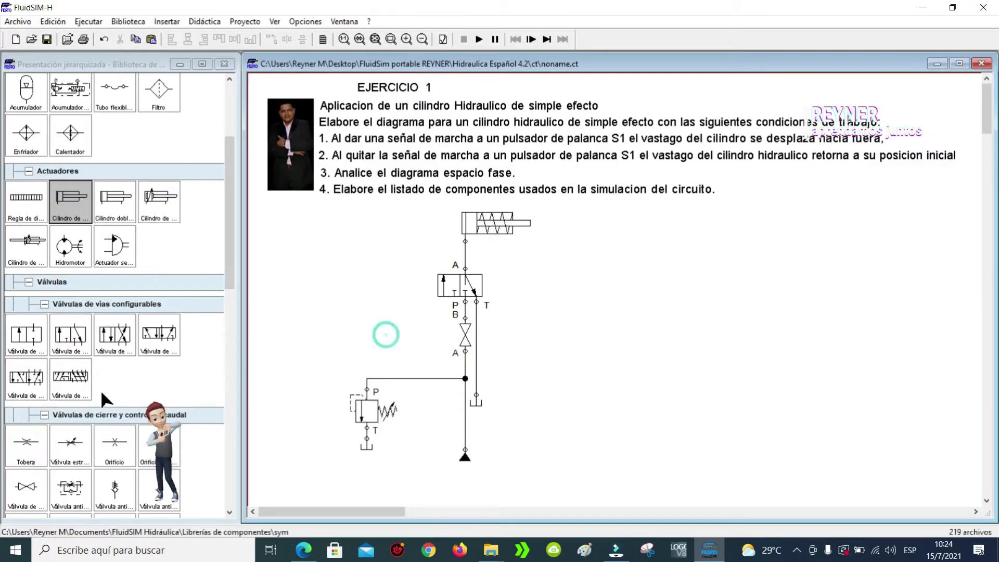
Insert a pressure gauge from the sensors and measuring instruments library above the relief valve.
click(227, 261)
drag(229, 151, 205, 431)
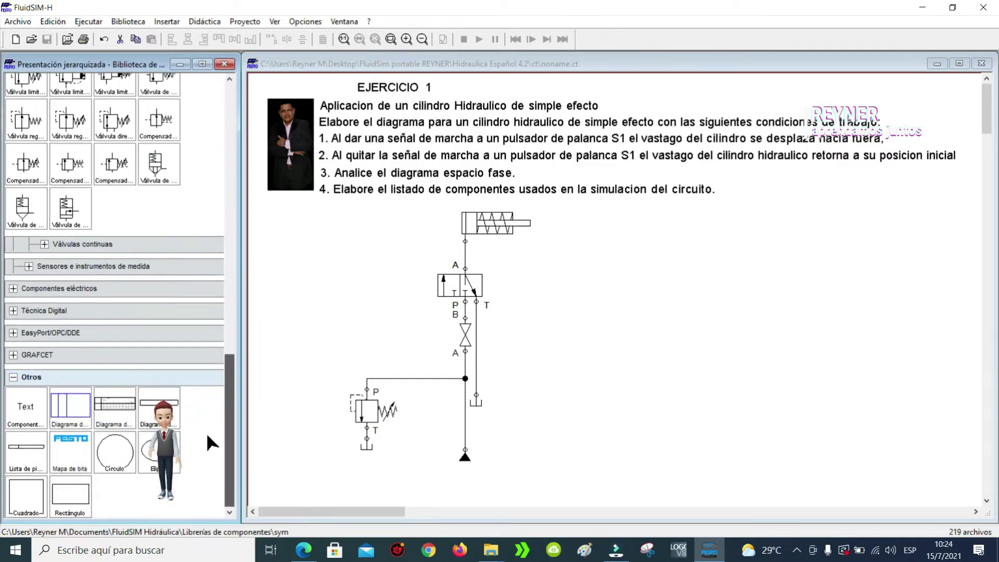
click(30, 265)
drag(34, 299, 368, 336)
click(397, 334)
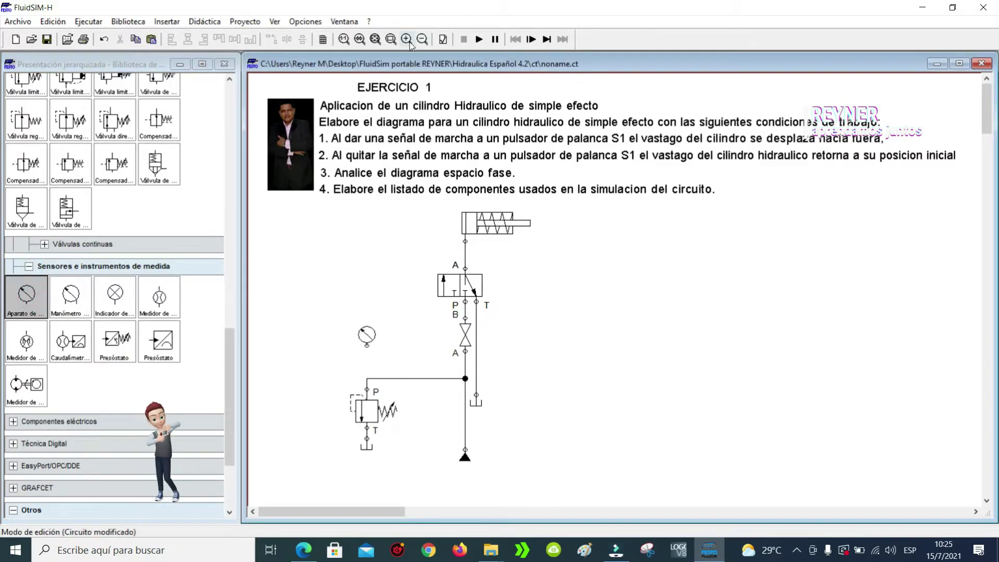
Move the pressure gauge down and connect it to the line feeding the relief valve's port P.
click(391, 39)
drag(279, 264, 594, 457)
drag(453, 219, 454, 248)
click(501, 263)
drag(452, 285, 453, 321)
Read the pressure gauge's component description and close it.
click(451, 250)
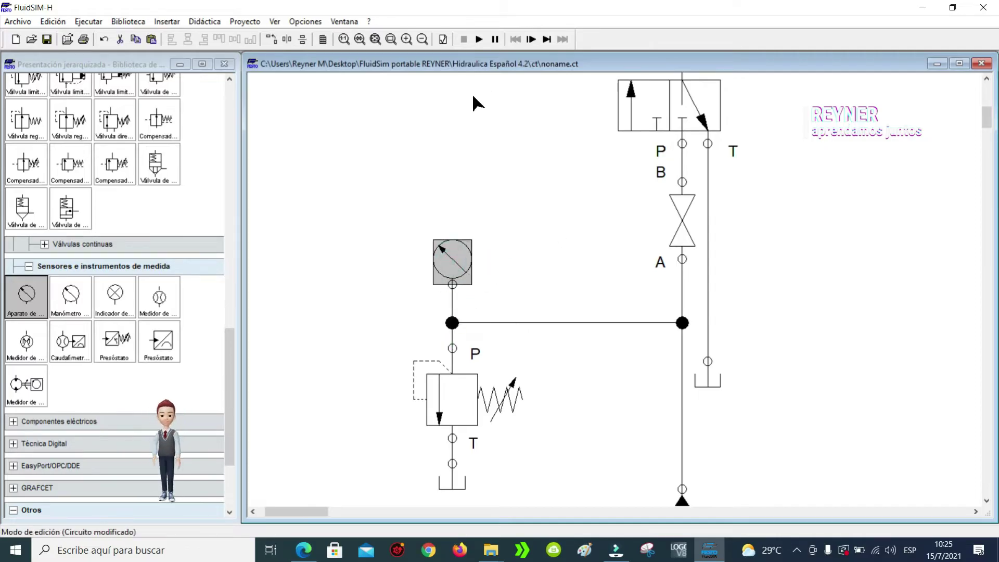
right_click(450, 260)
click(517, 425)
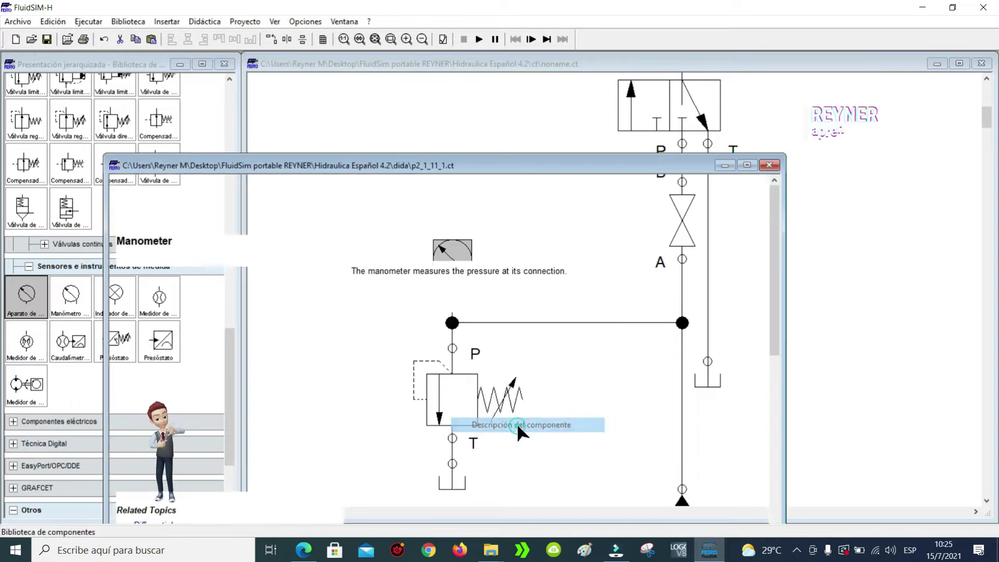
drag(390, 167, 579, 94)
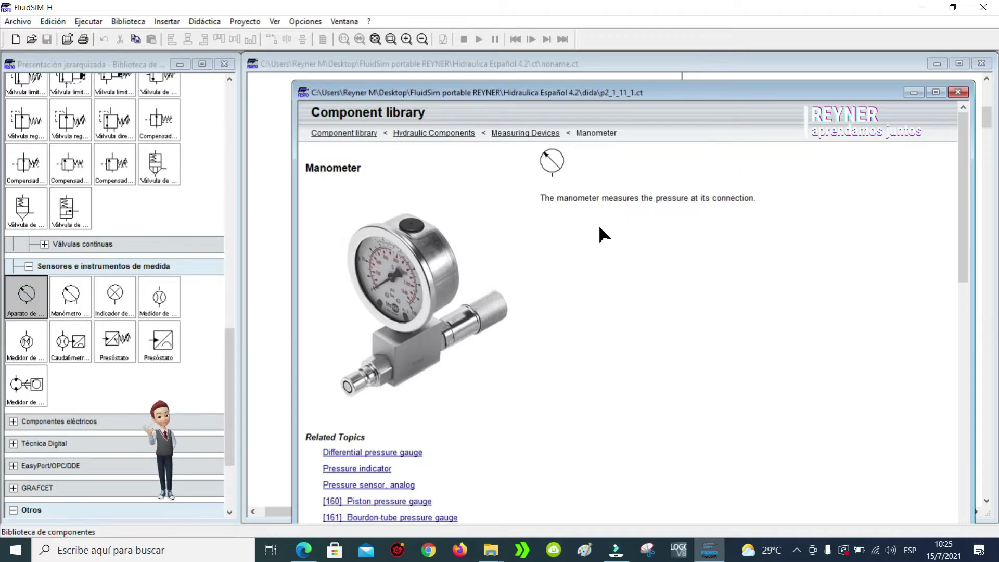
click(957, 93)
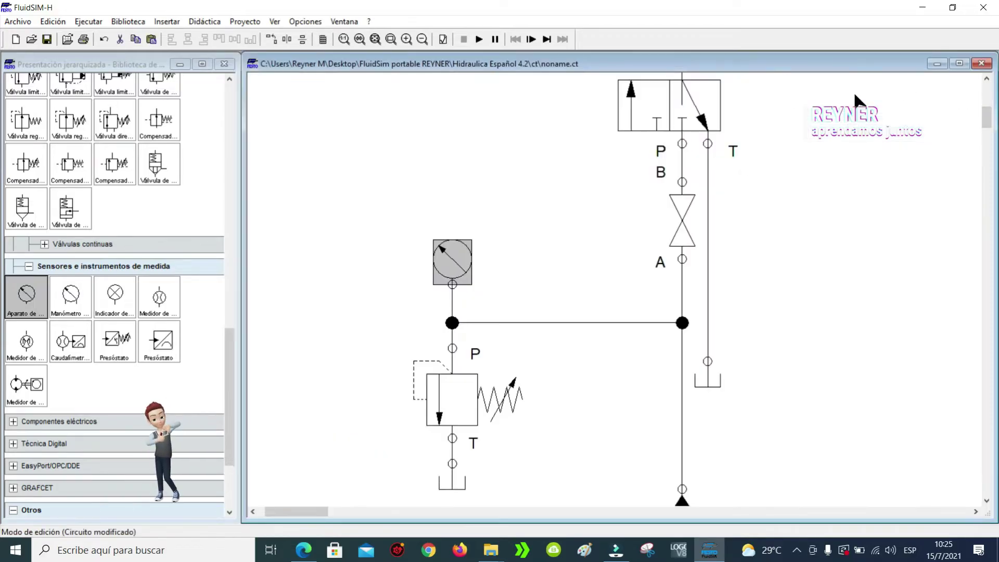
Move the shutoff valve slightly down on the supply line below the directional valve.
click(375, 39)
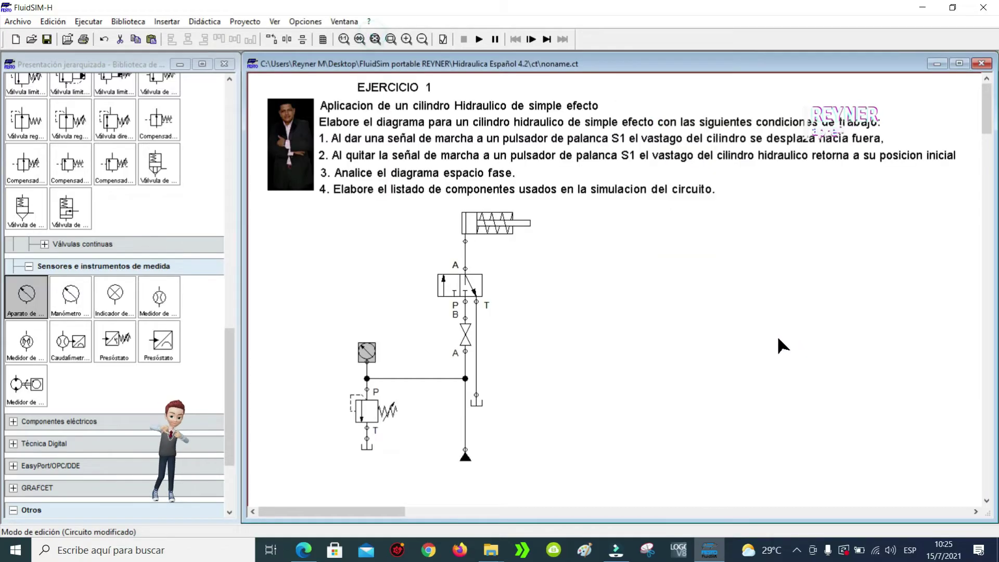
click(468, 346)
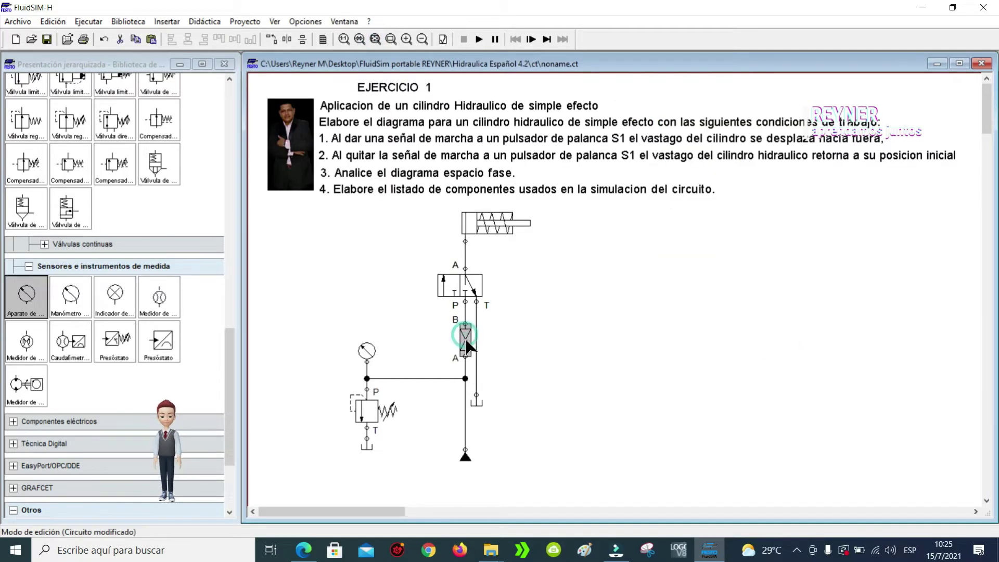
click(660, 342)
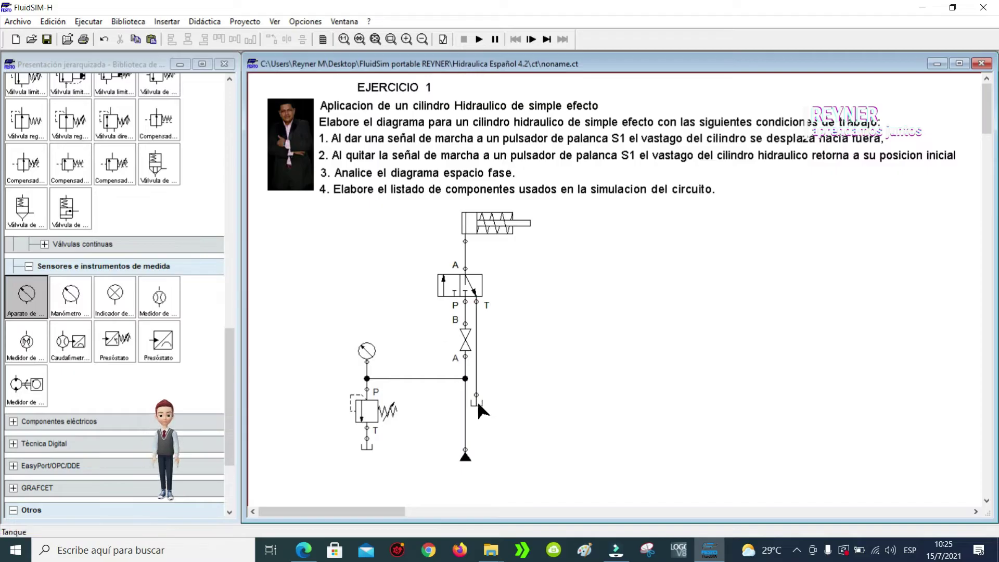
click(475, 293)
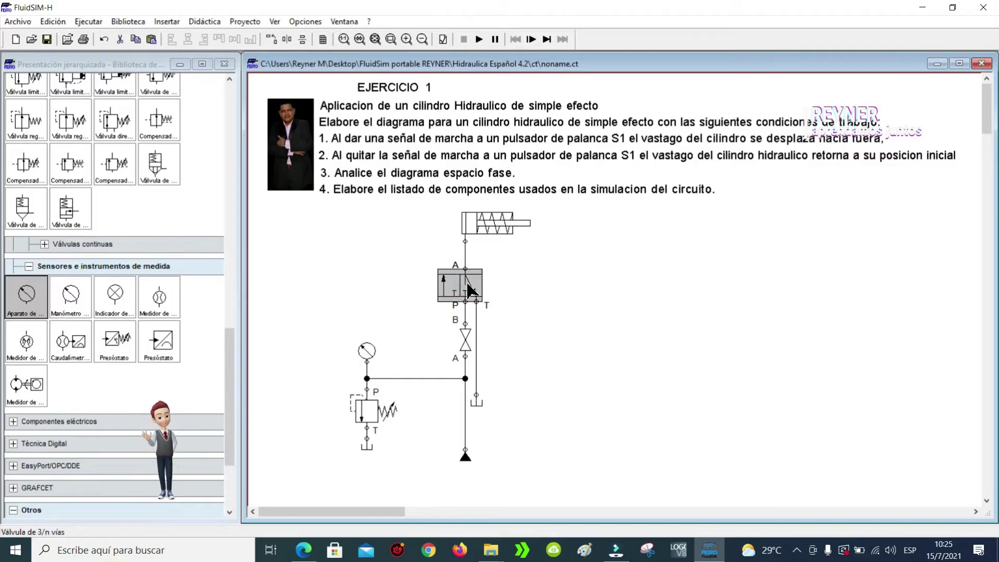
click(473, 404)
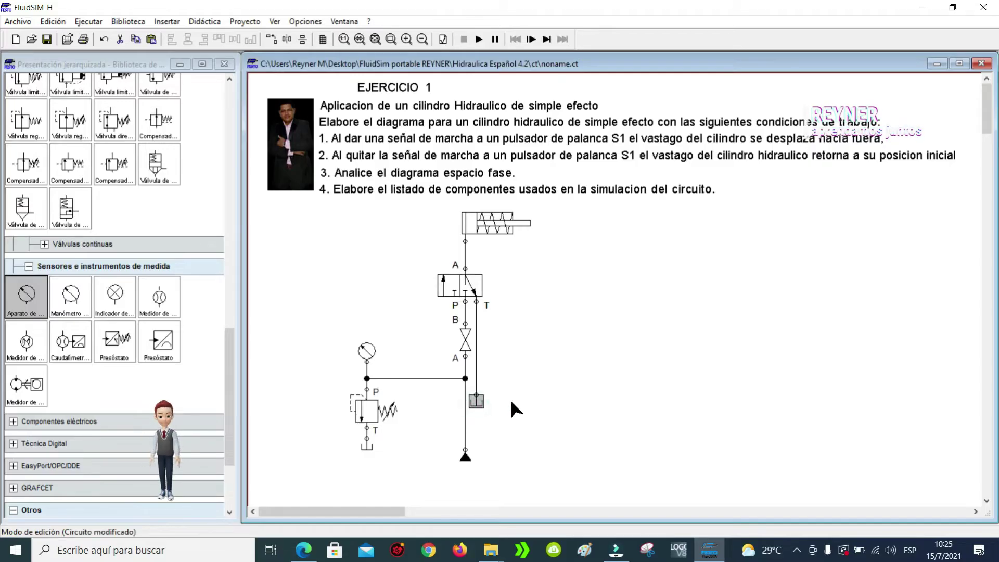
click(523, 288)
Remove the line that overshoots into the directional valve and reconnect the cylinder's port to the valve's port A.
click(464, 254)
click(402, 41)
drag(377, 234, 572, 361)
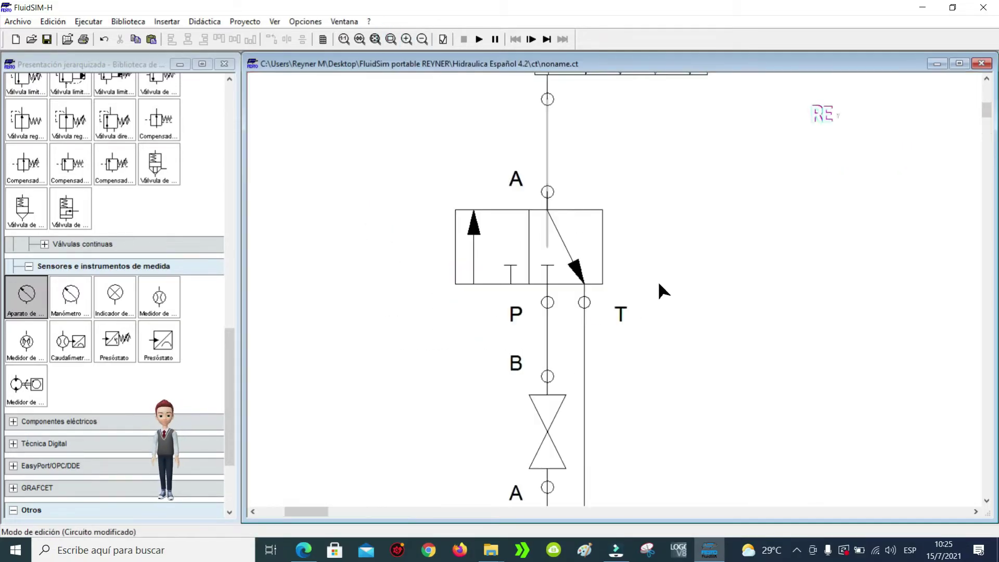
click(548, 238)
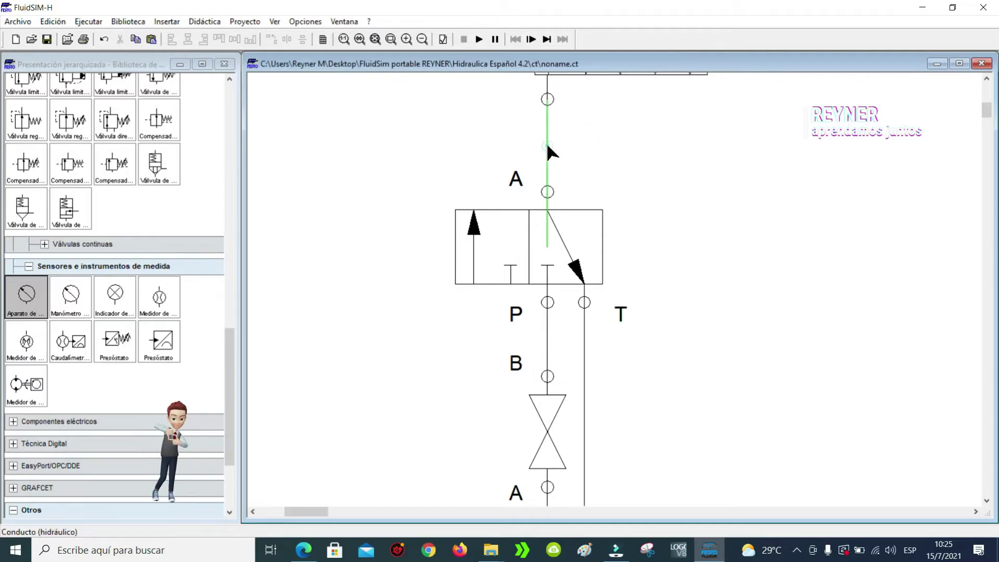
drag(548, 103, 548, 192)
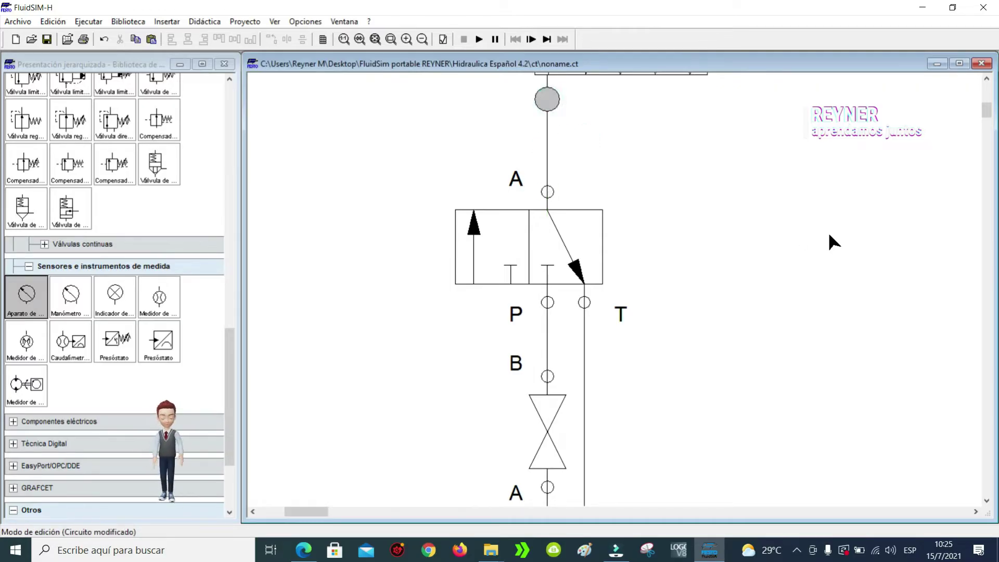
Configure the 3/n-way valve with a hand lever as the left muscular actuation and a spring return on the right side.
click(375, 39)
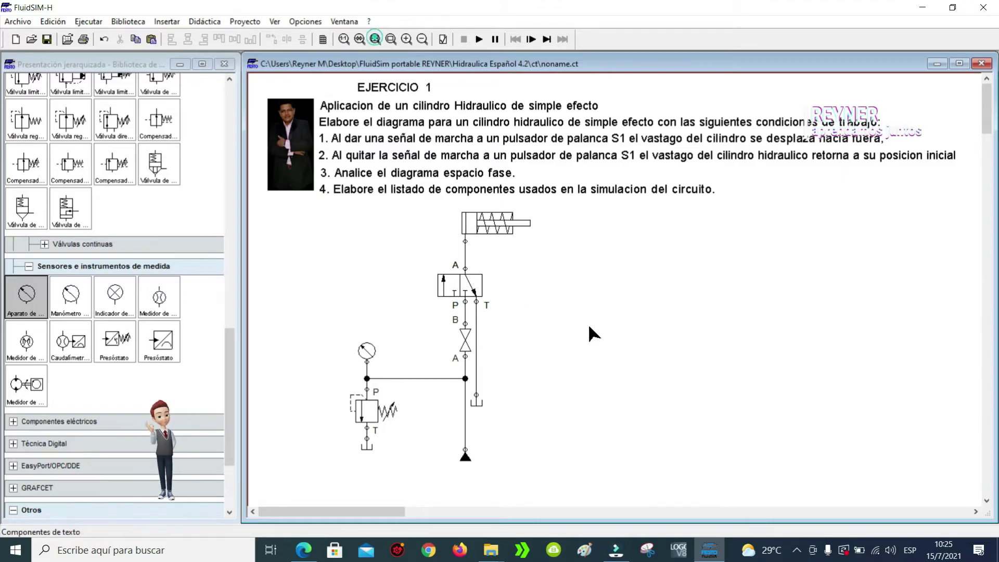
click(391, 39)
drag(475, 328, 356, 241)
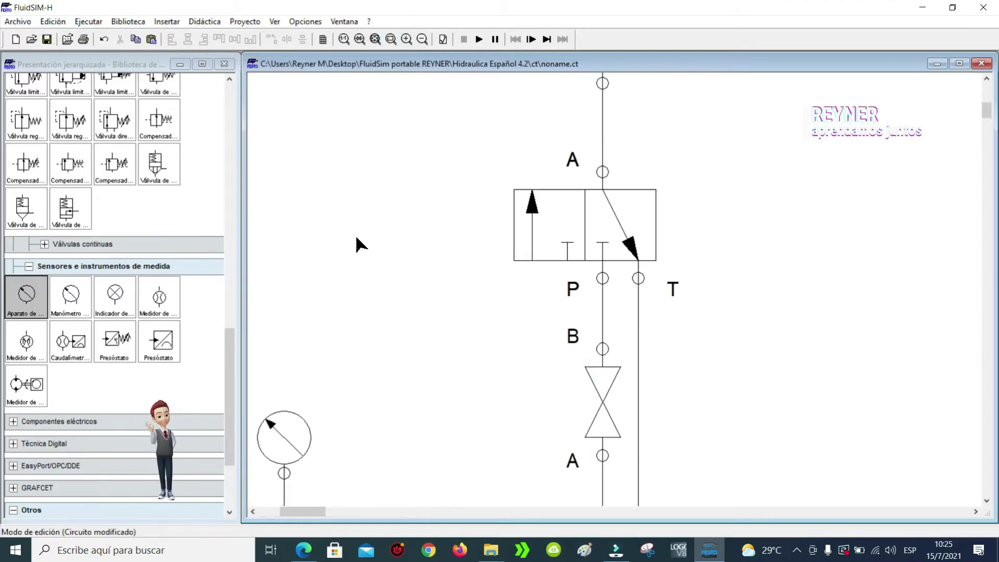
click(589, 215)
double_click(572, 215)
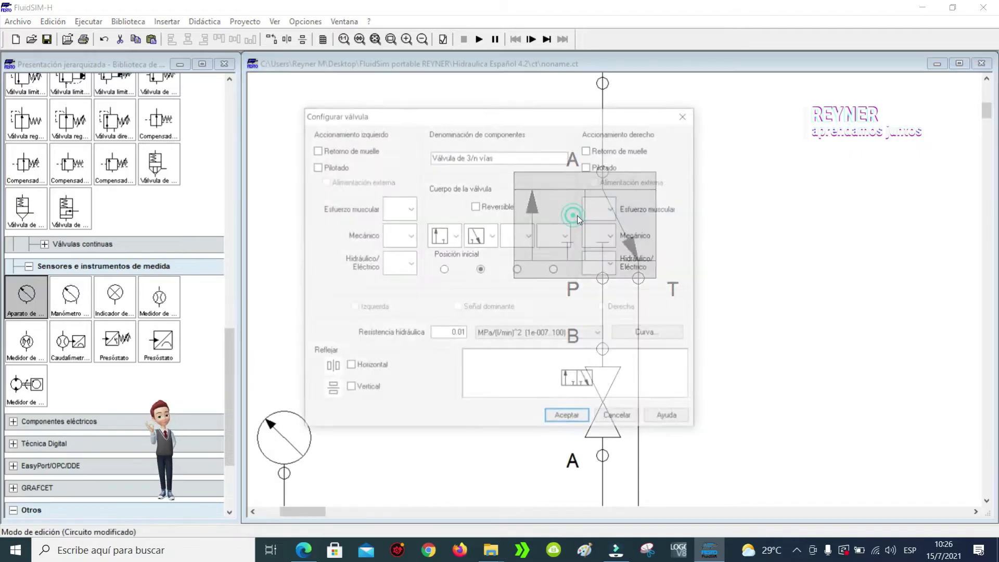
click(411, 211)
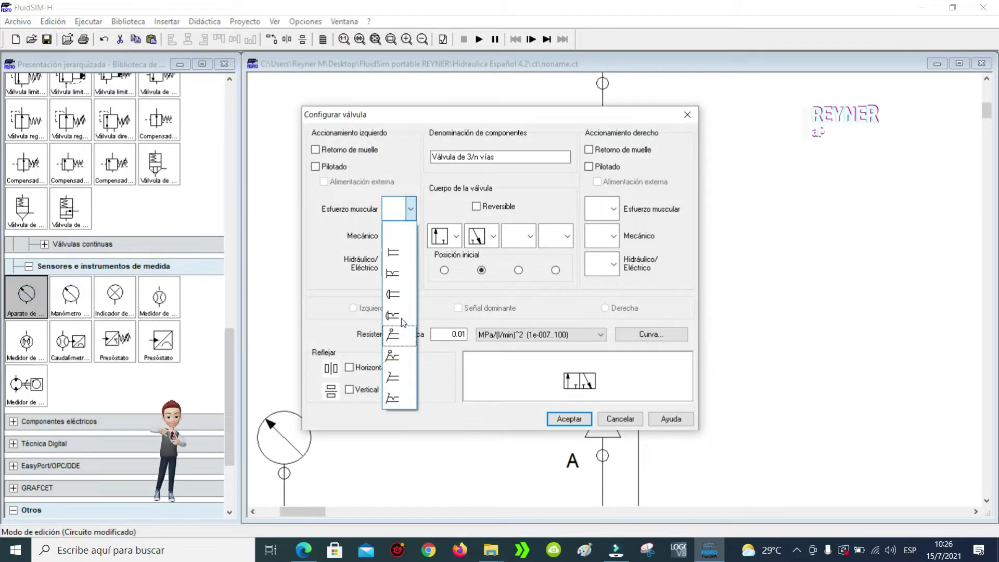
click(391, 212)
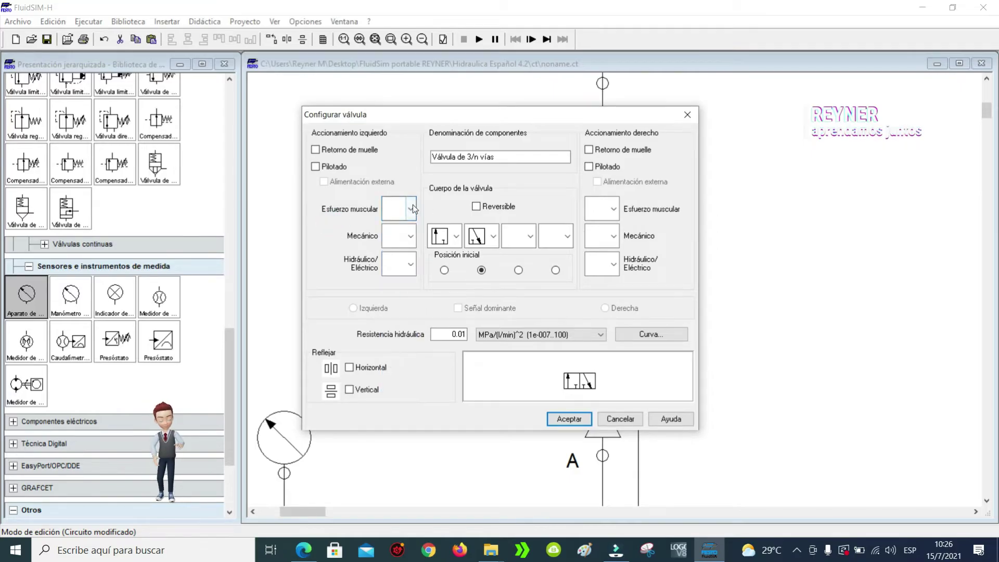
click(412, 208)
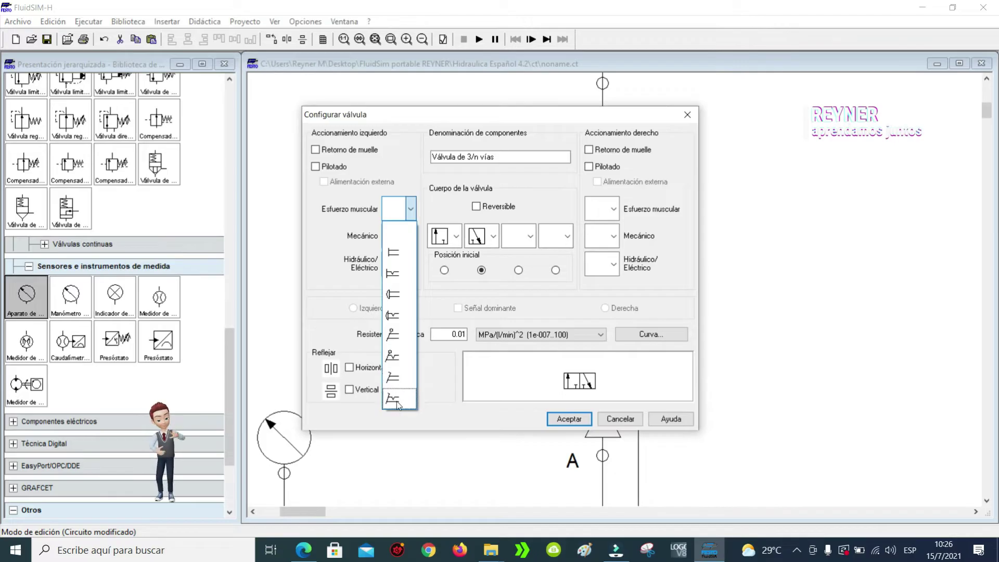
click(392, 335)
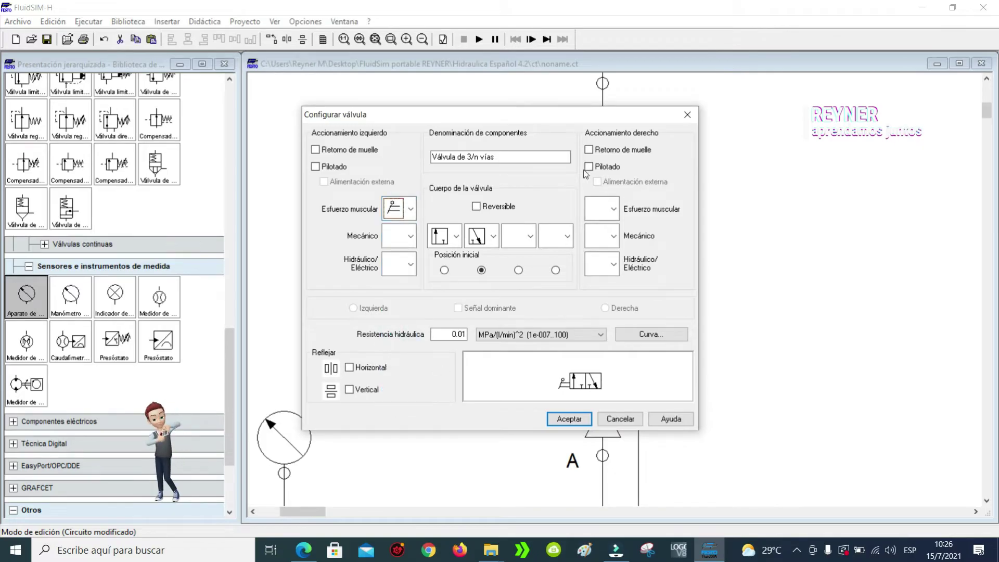
click(589, 149)
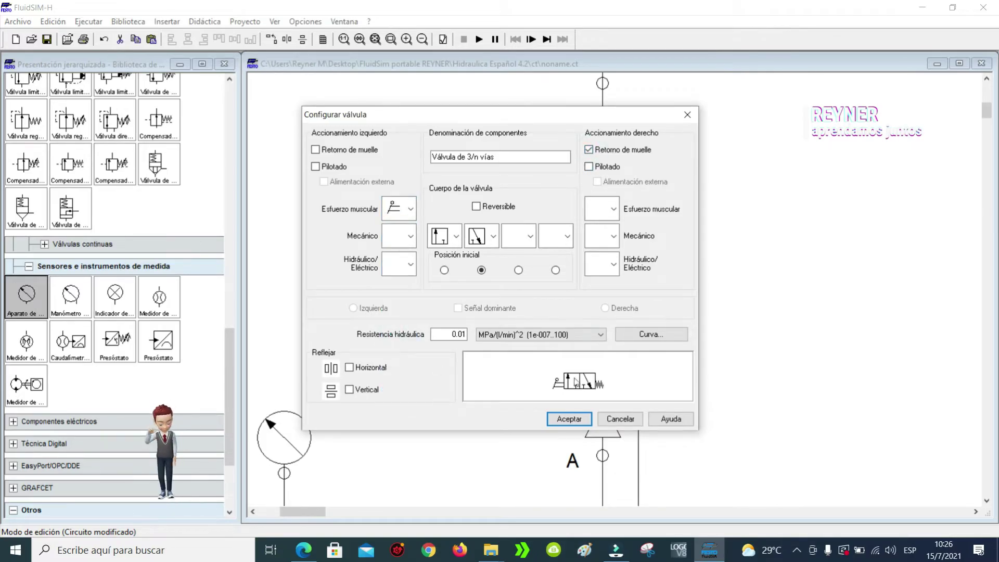
click(569, 419)
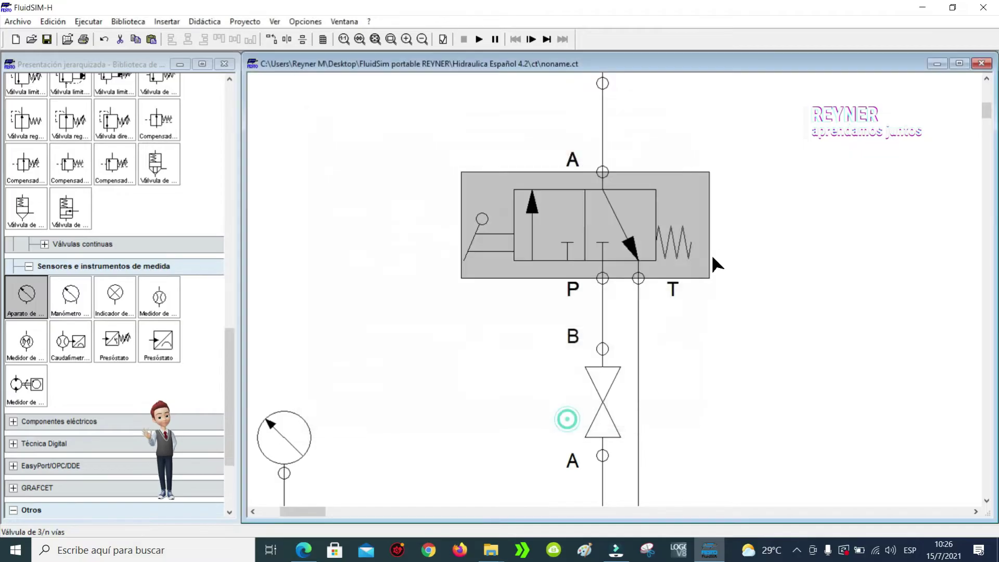
Check the whole circuit for graphical errors and dismiss the report.
click(375, 39)
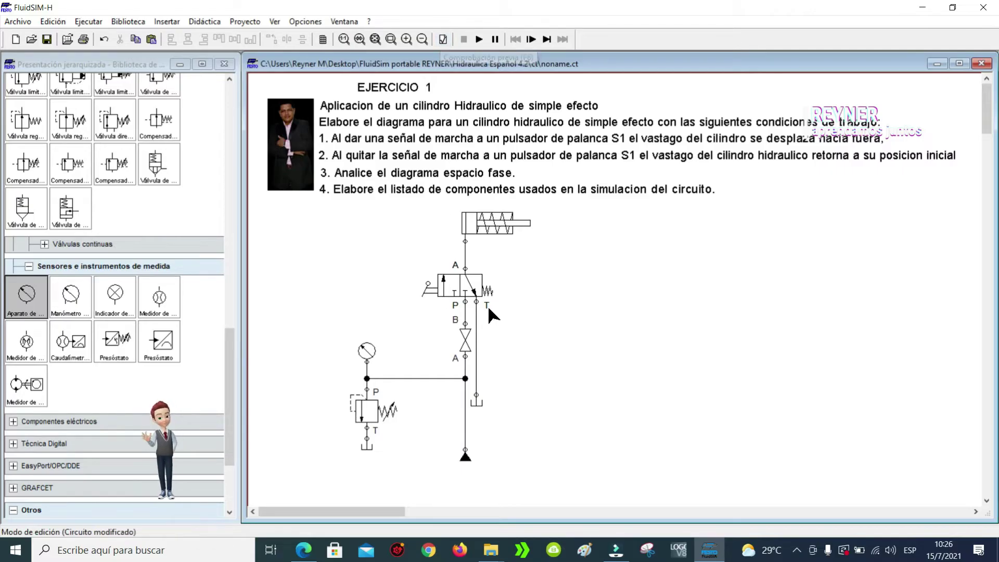
click(443, 39)
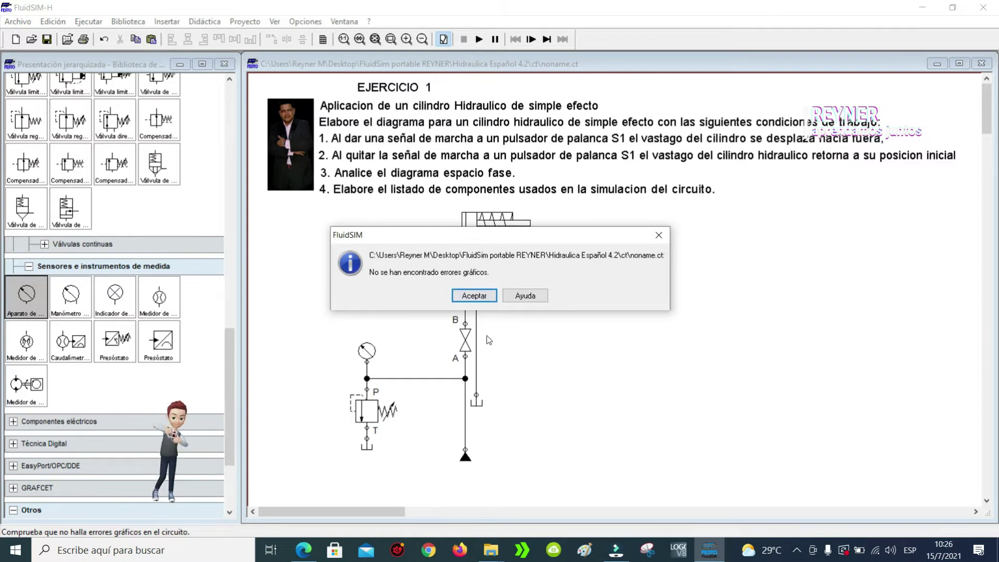
click(476, 295)
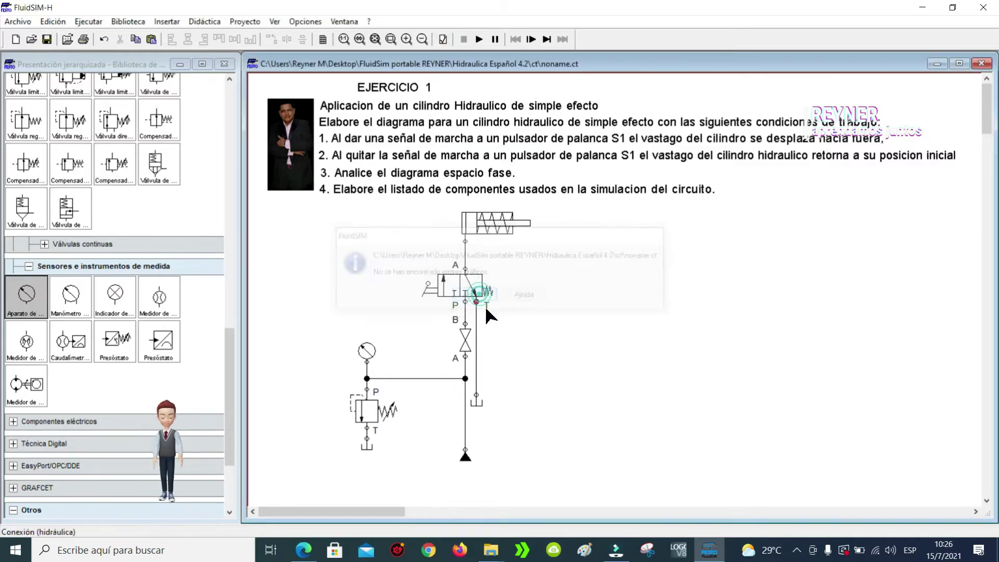
Simulate the circuit, examine the flow paths around the directional valve and cylinder up close, and stop the simulation.
click(479, 40)
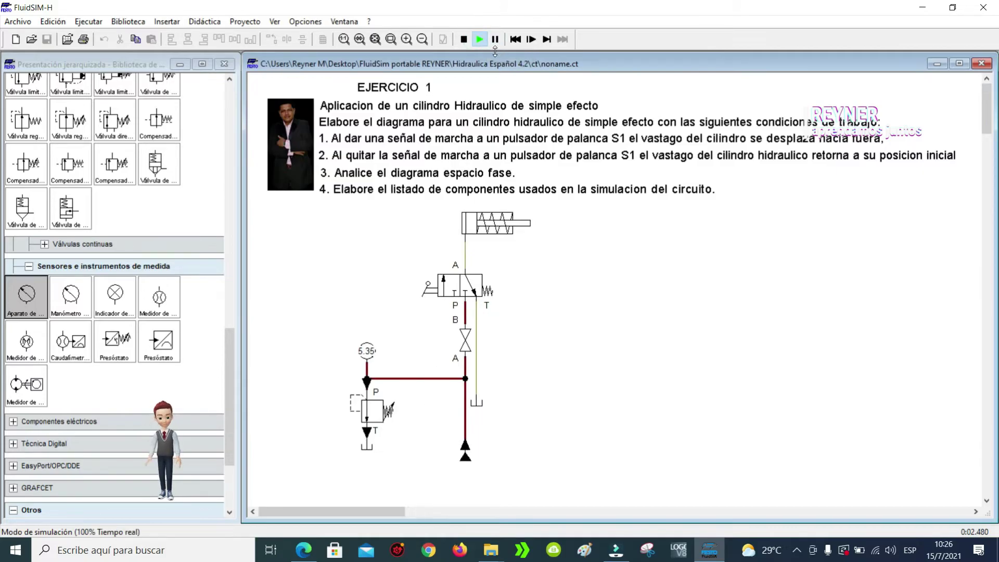
drag(225, 368, 246, 72)
drag(225, 120, 234, 78)
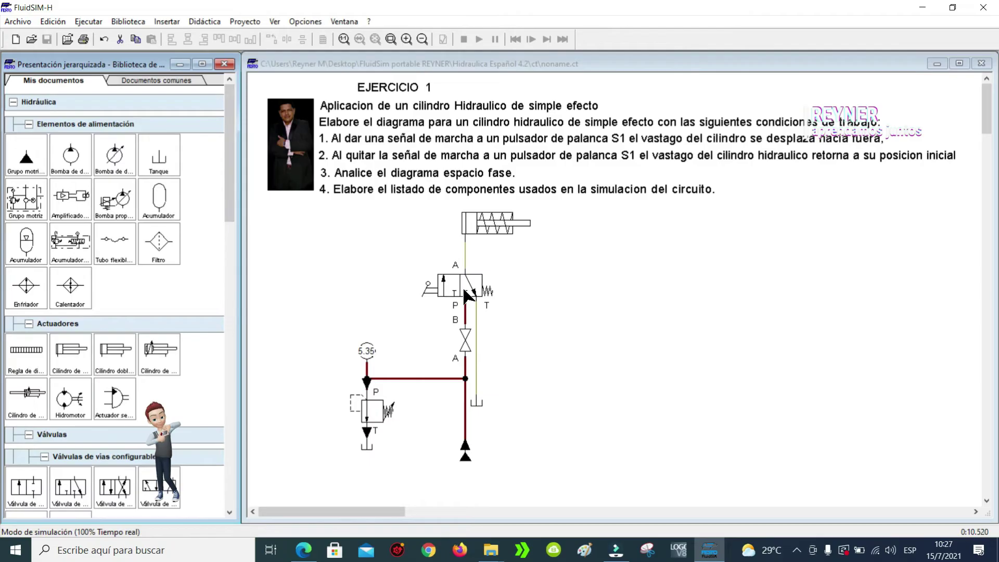
click(391, 39)
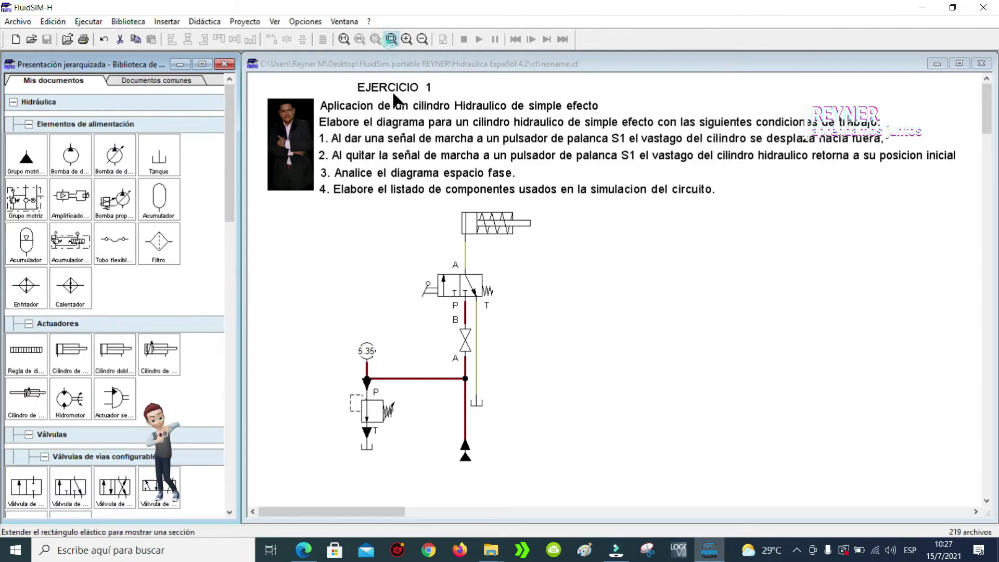
key(F9)
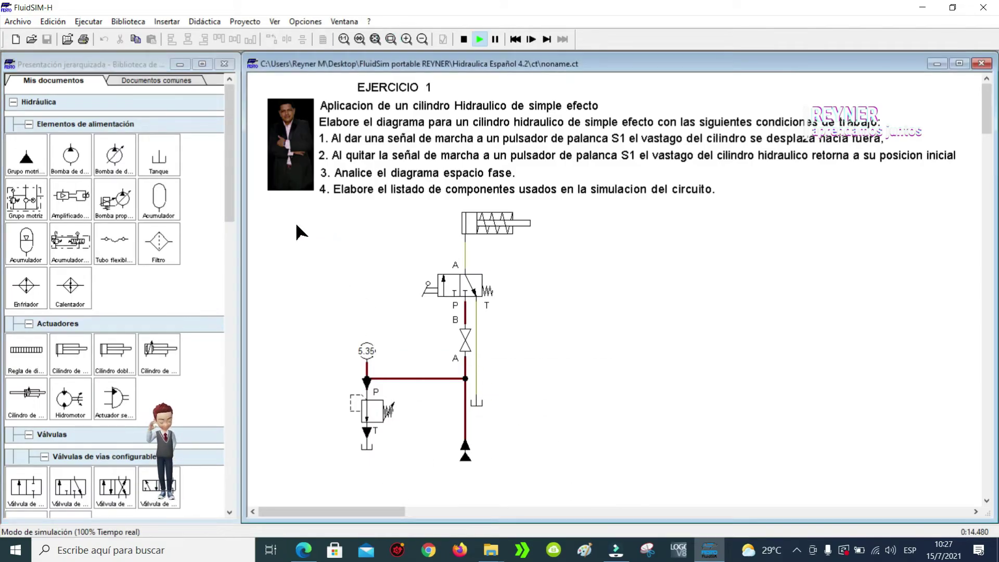
click(391, 39)
drag(608, 501, 294, 201)
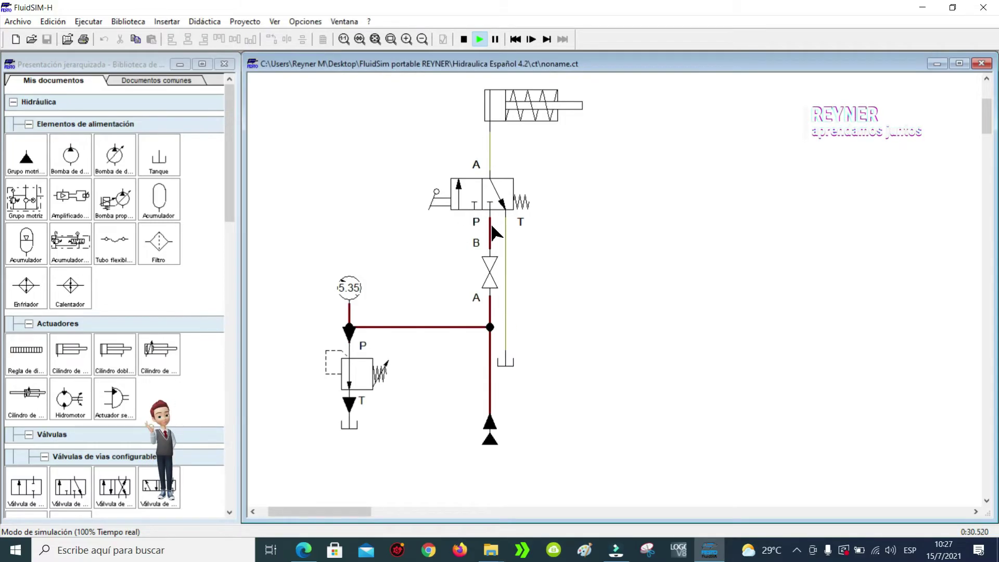
click(487, 198)
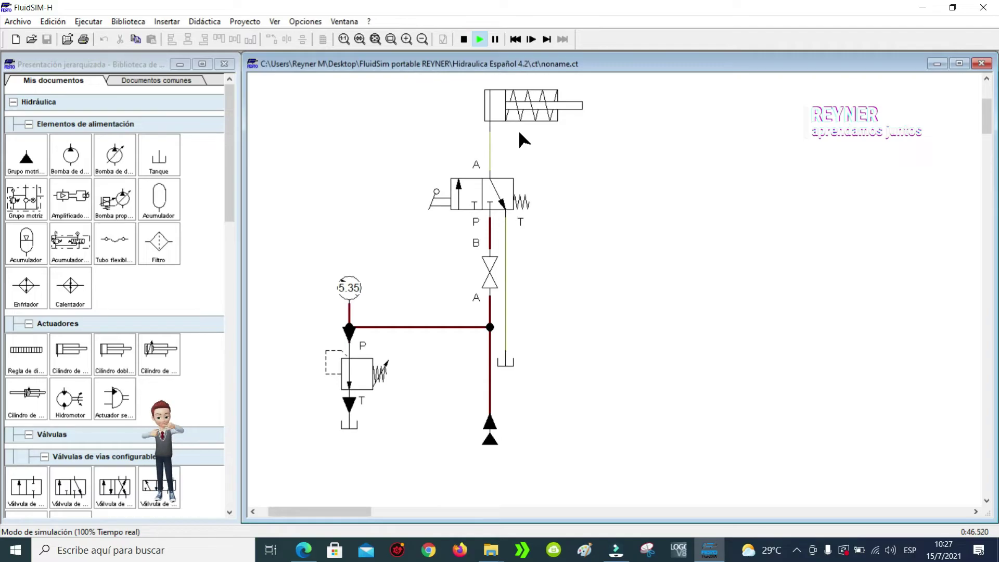
click(464, 39)
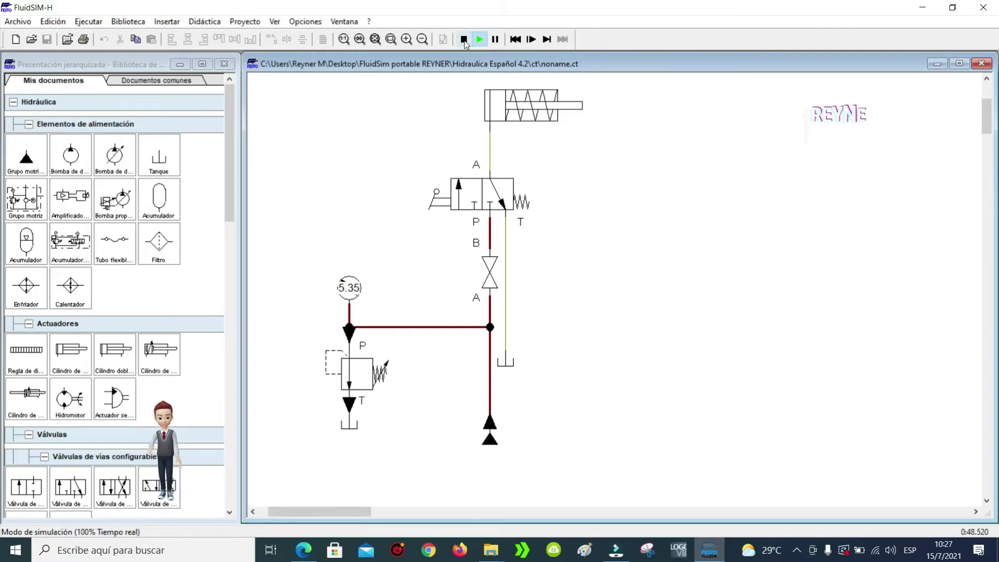
Remove the return spring from the single-acting cylinder's configuration.
double_click(534, 104)
click(532, 194)
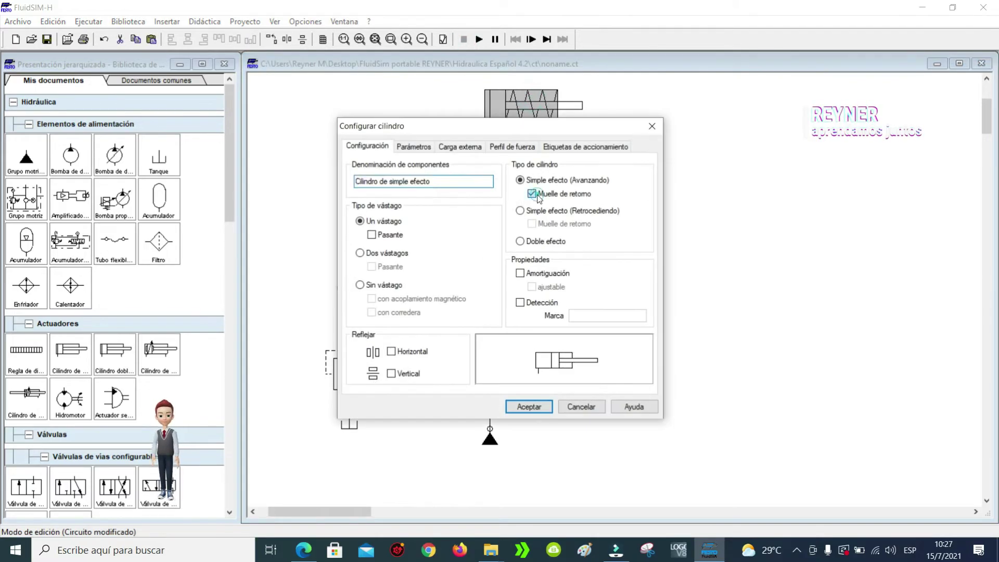
click(530, 407)
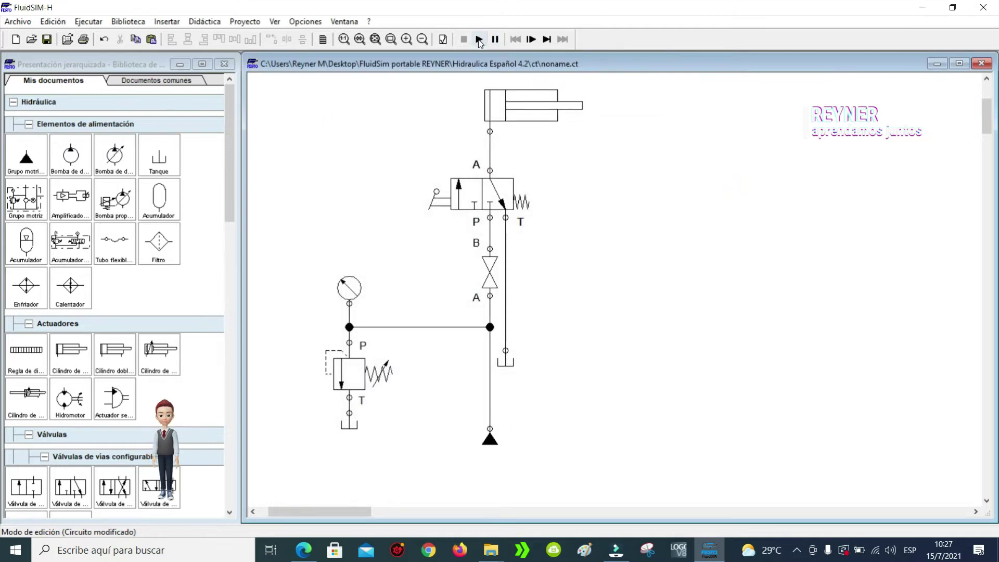
Simulate the cylinder without its spring by actuating the lever valve, and stop the simulation.
click(478, 39)
click(446, 198)
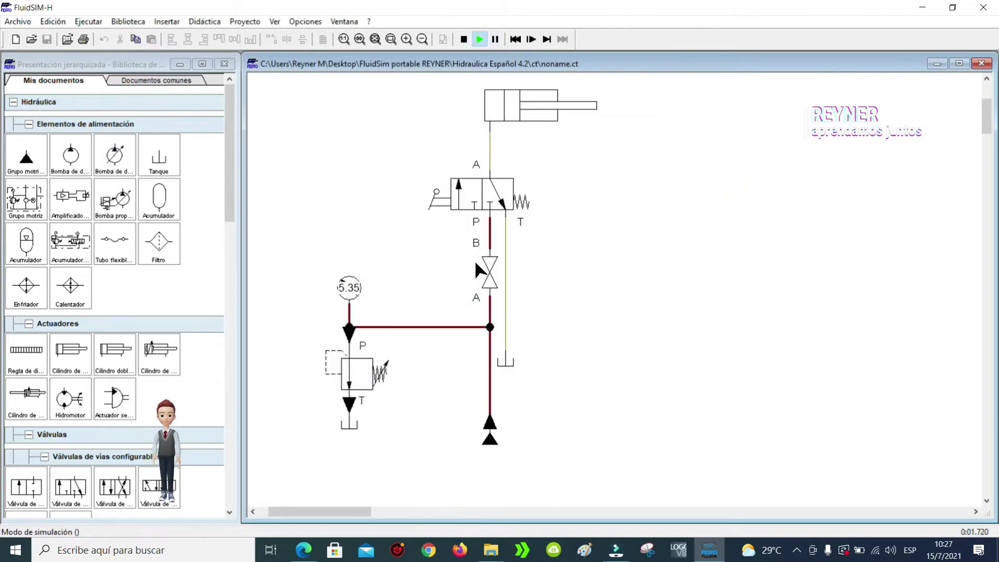
click(464, 40)
Restore the return spring in the single-acting cylinder's configuration.
click(477, 198)
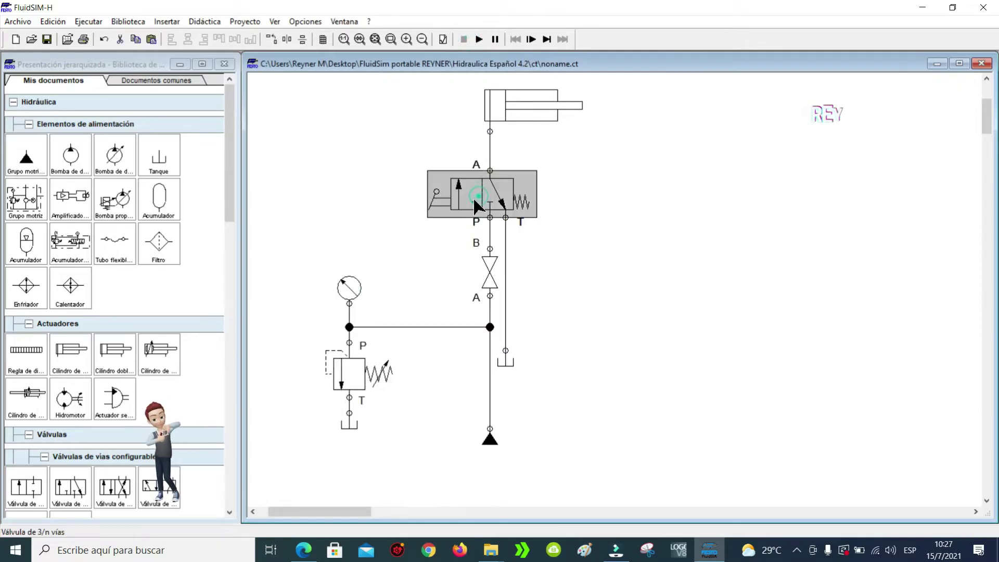
double_click(528, 103)
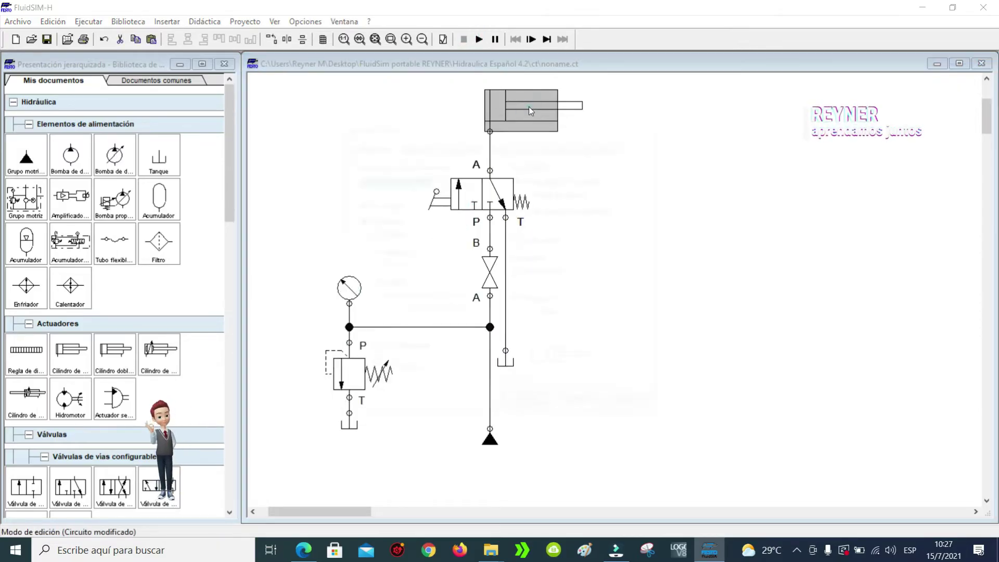
click(531, 194)
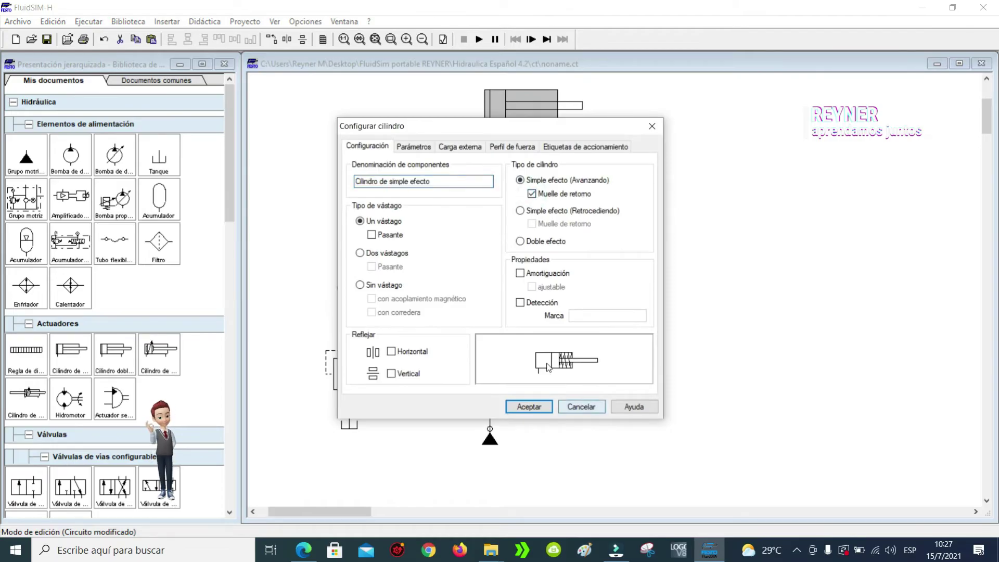
click(529, 406)
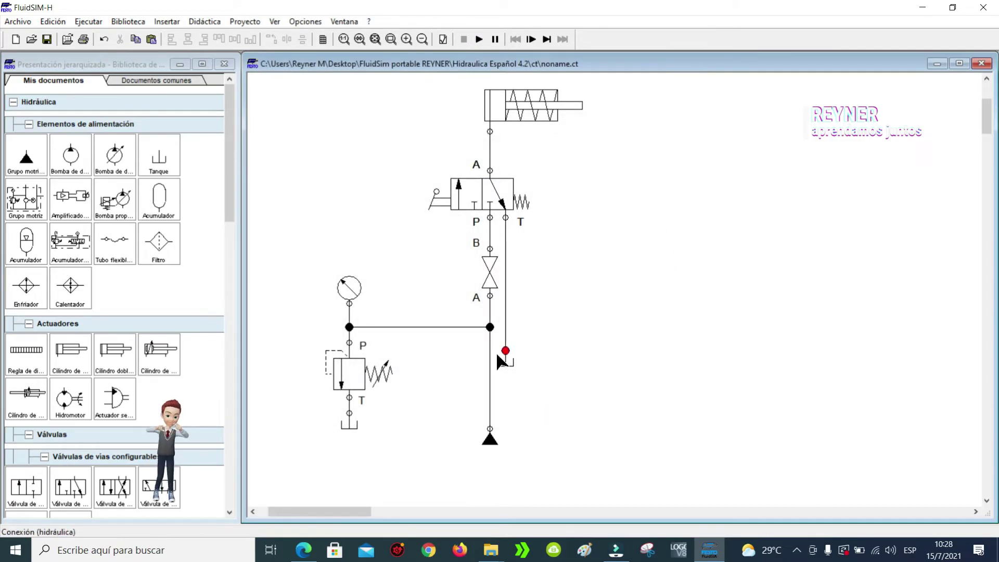
Start the simulation with the spring-return cylinder and operate the valve's lever to extend and retract the rod.
click(479, 39)
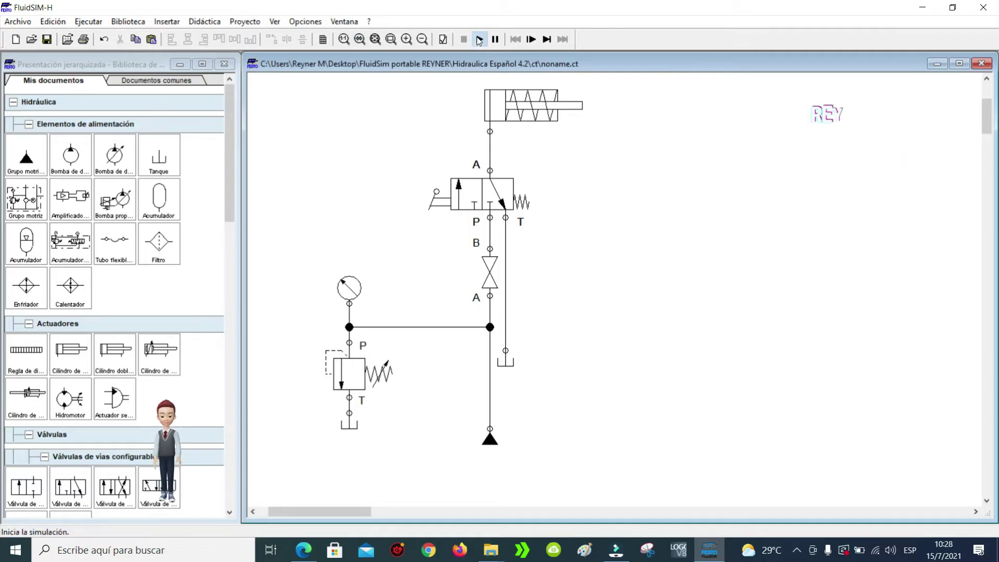
click(444, 194)
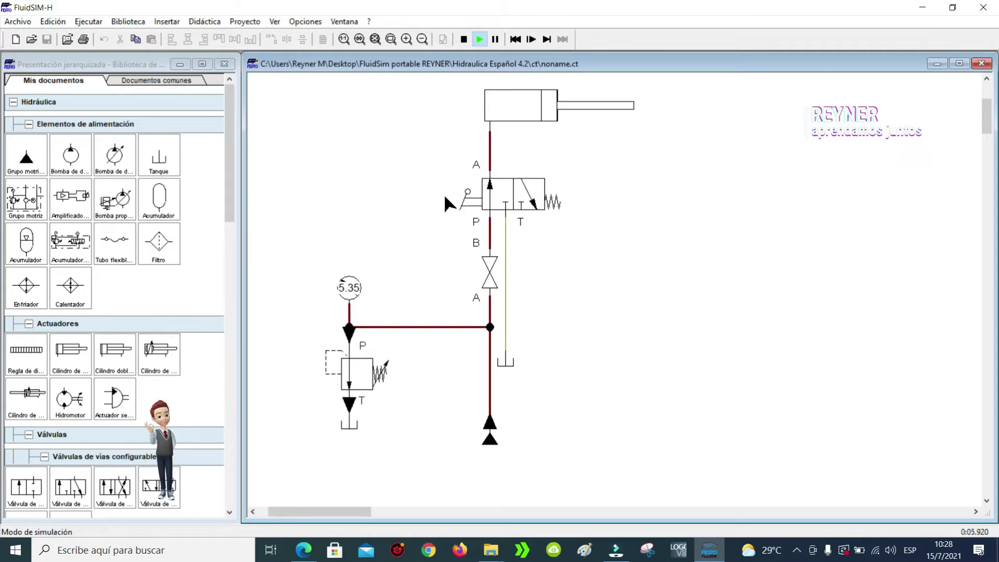
click(444, 194)
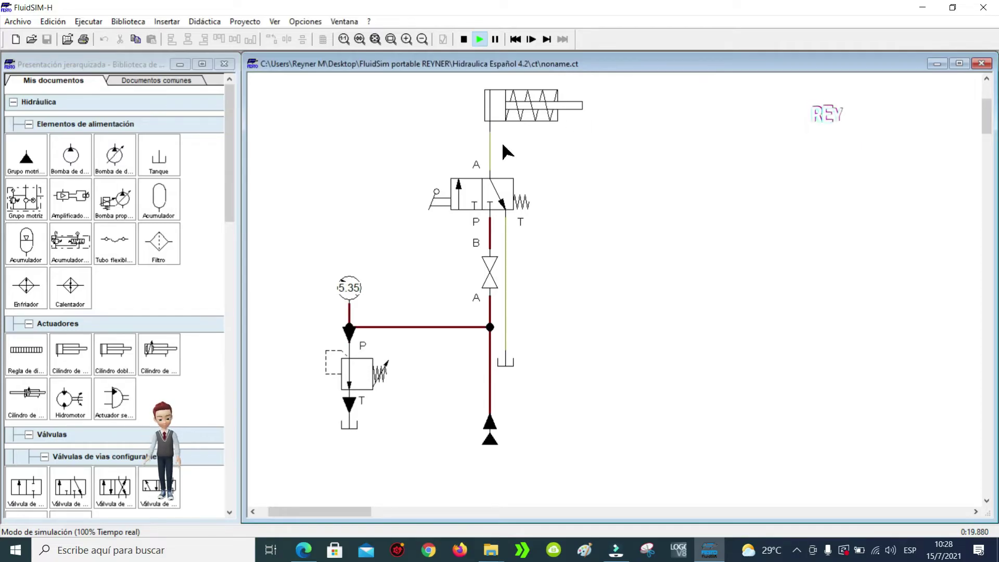
Enable the display of the opening level on the shutoff valve below the lever valve.
double_click(486, 273)
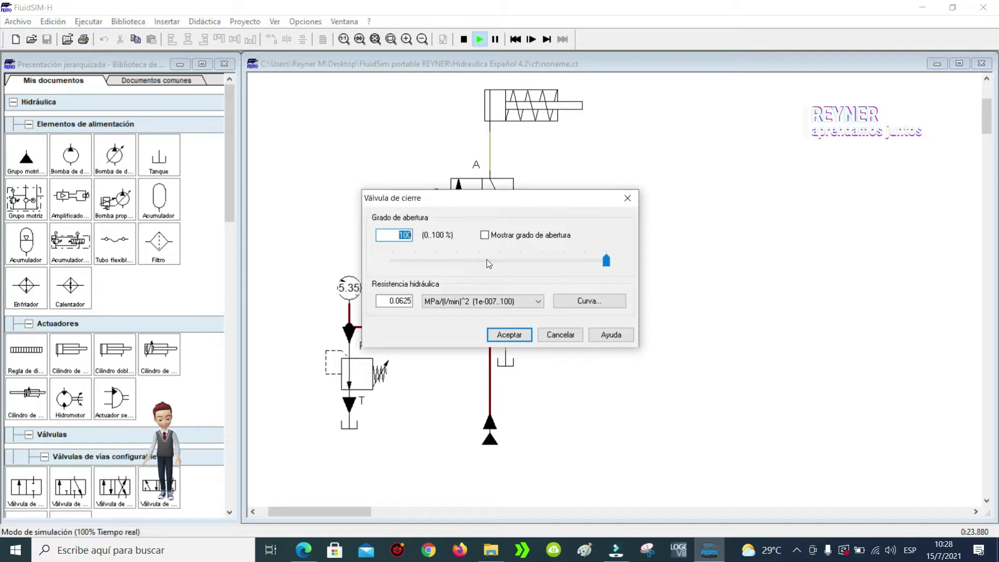
click(481, 236)
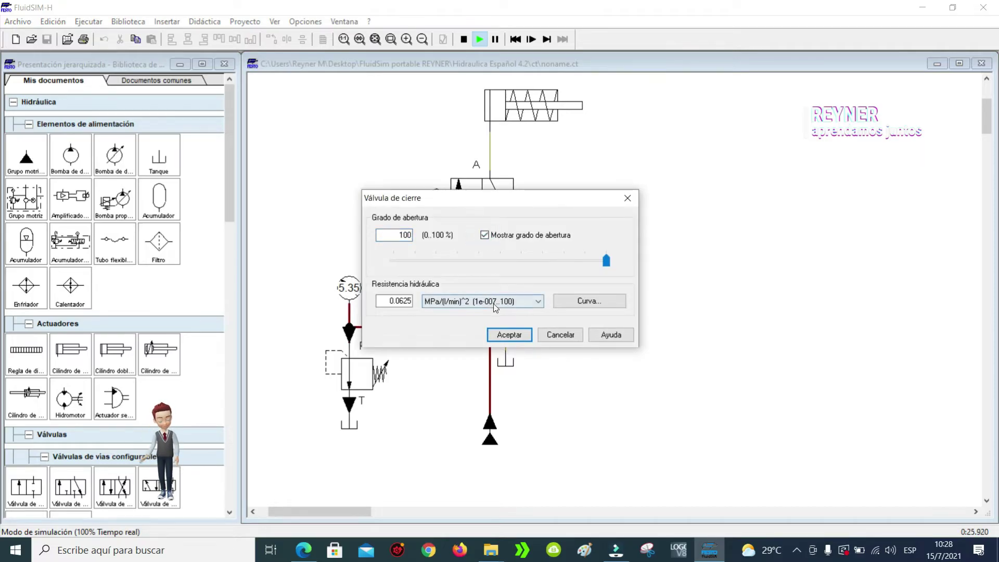
click(508, 334)
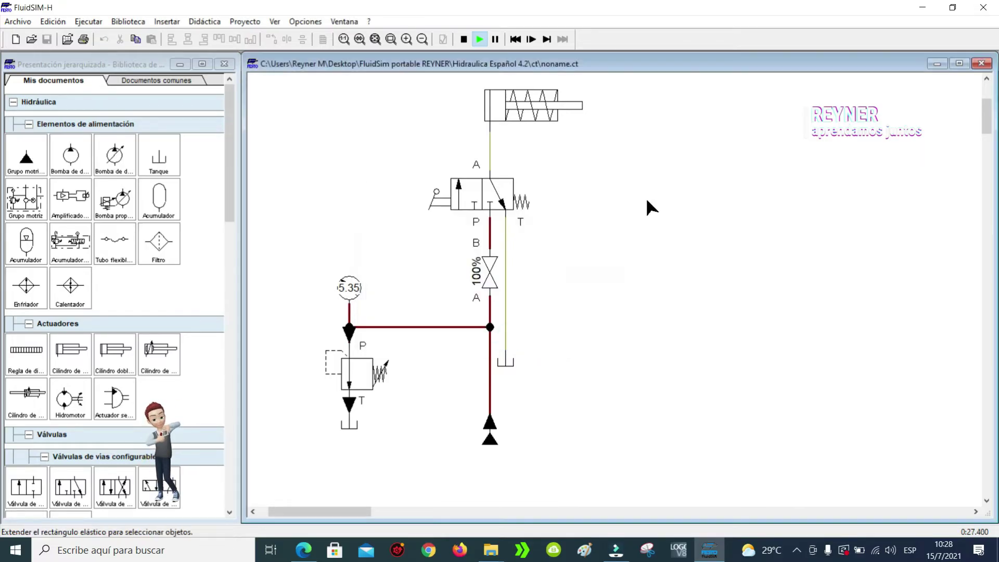
Set the shutoff valve's opening level to 0 % while the simulation is running.
double_click(488, 270)
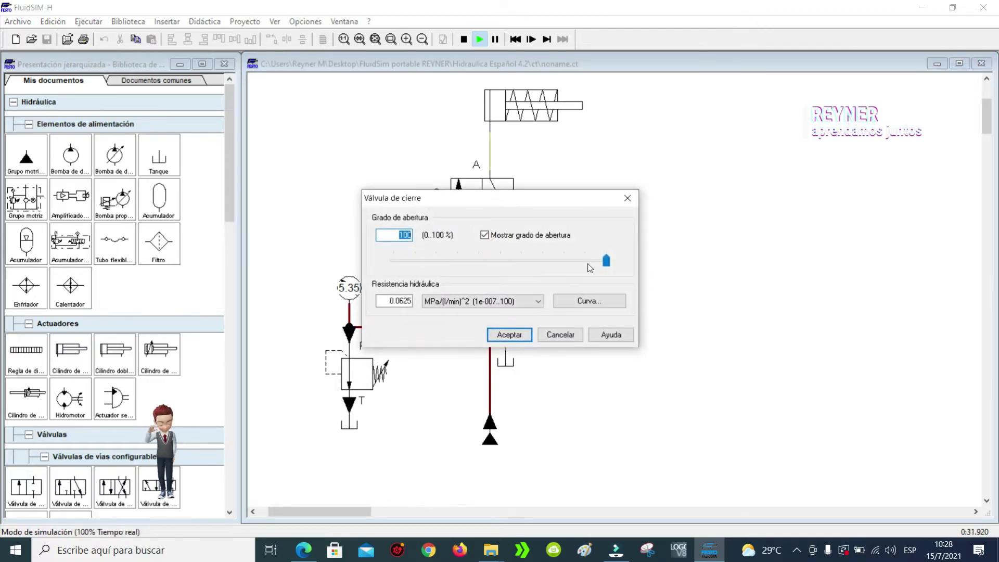
drag(607, 262, 321, 257)
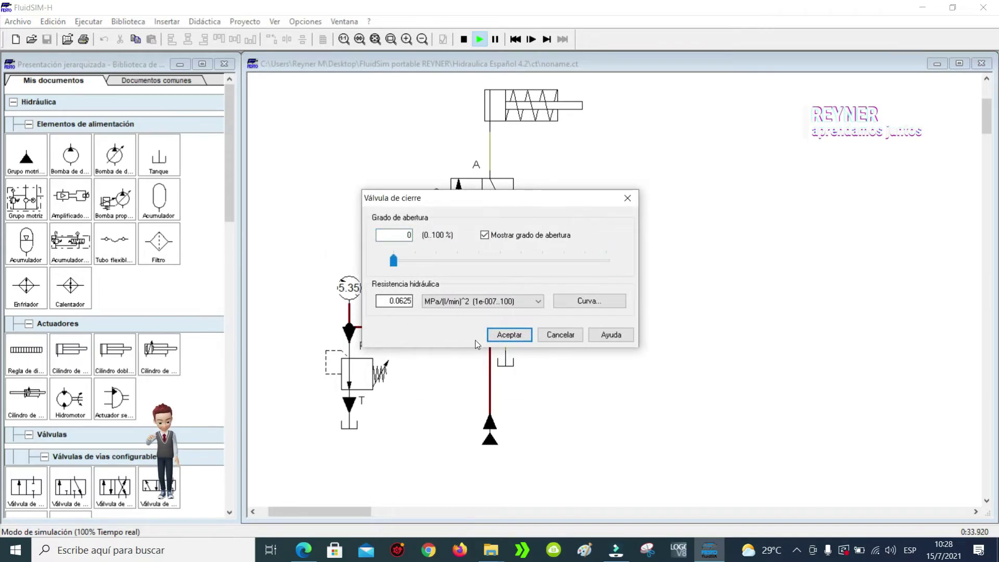
click(510, 335)
double_click(489, 276)
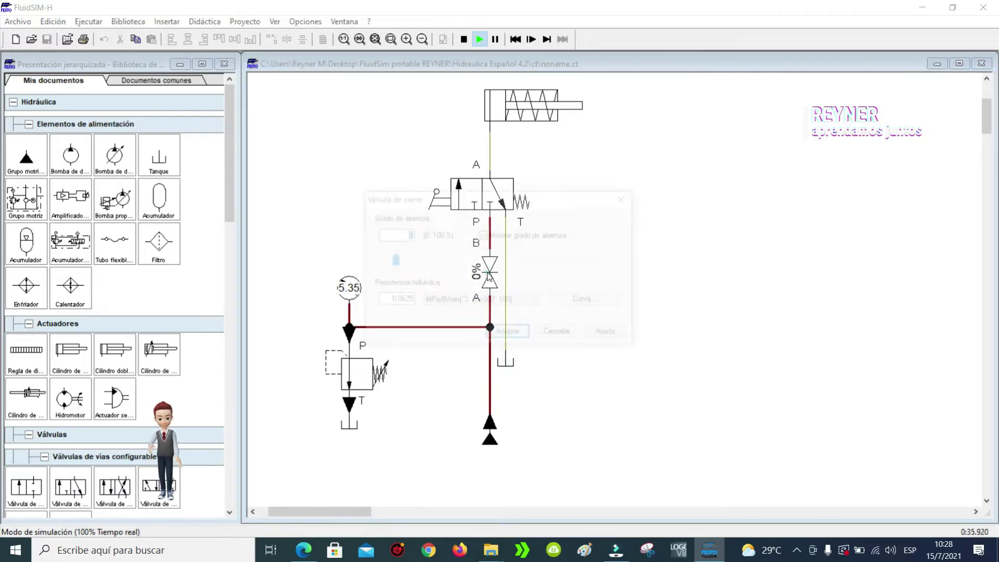
click(549, 334)
Stop the simulation and consult the shutoff valve's component description, closing the page when done.
right_click(492, 270)
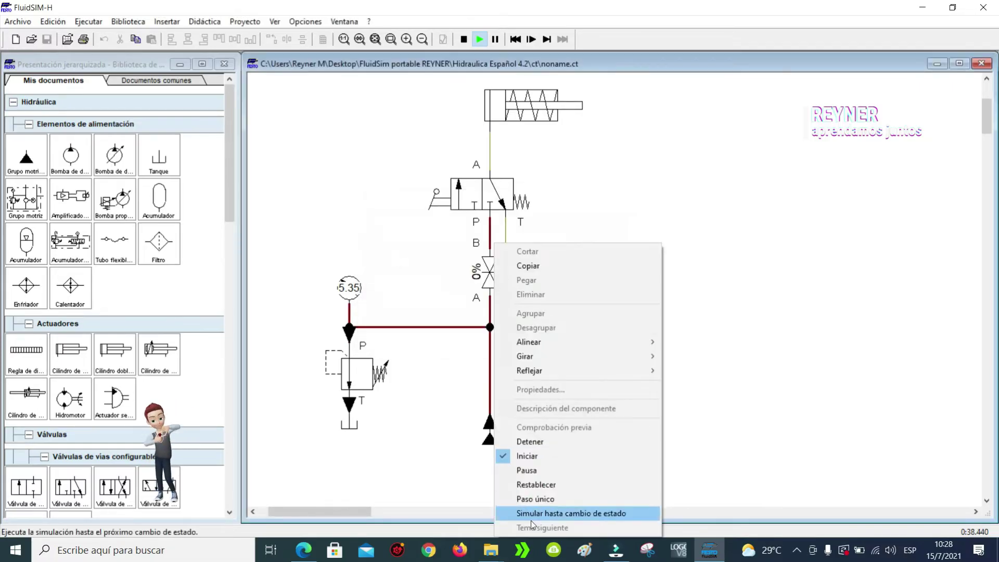
click(723, 123)
click(462, 39)
right_click(489, 271)
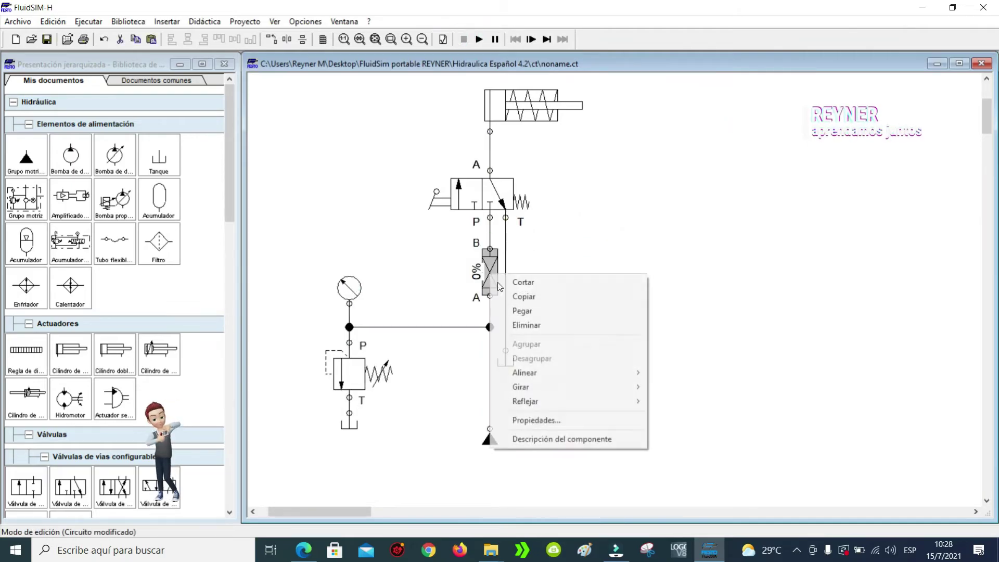
click(535, 440)
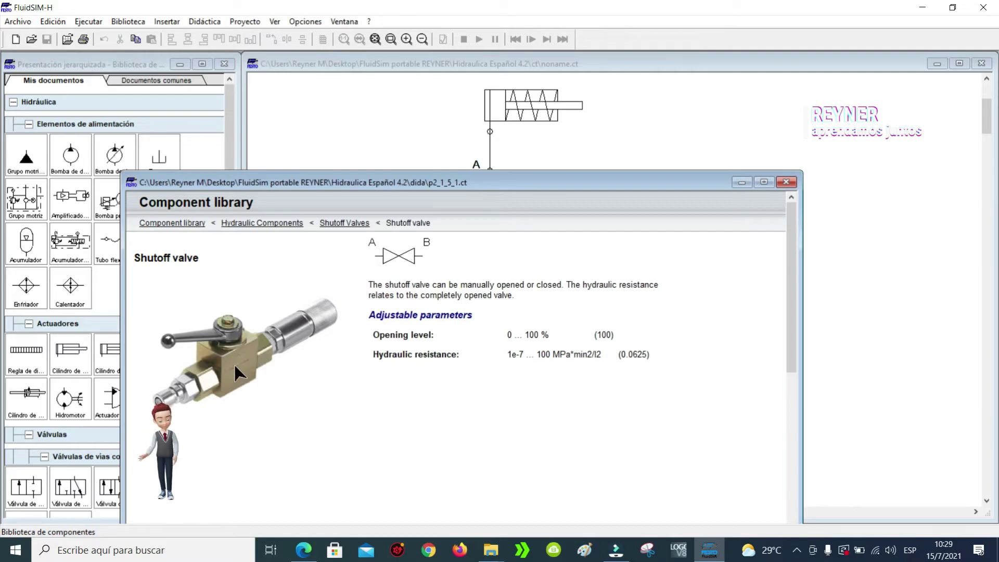
click(785, 182)
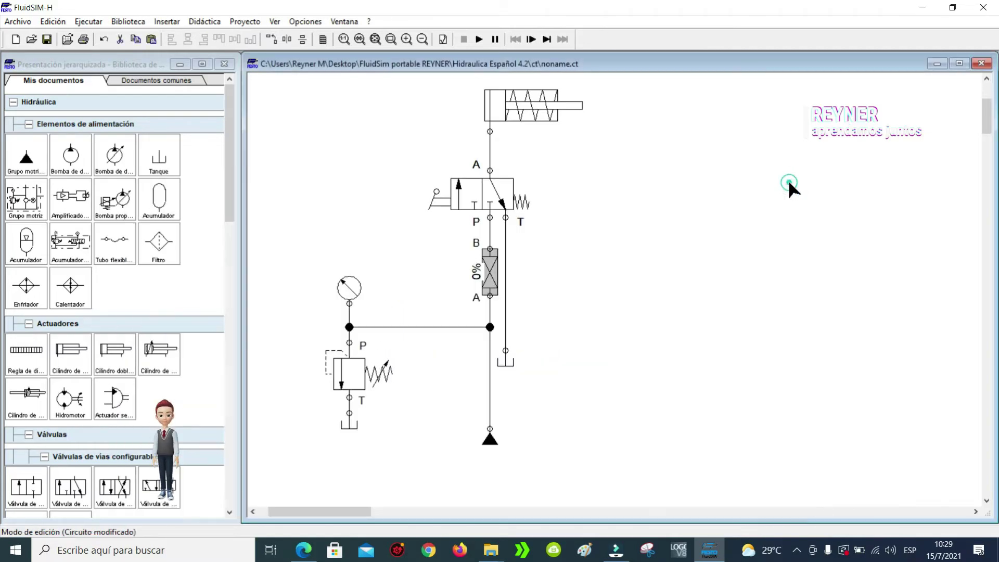
Set the shutoff valve's opening level to 100 %.
double_click(489, 273)
drag(398, 262, 682, 276)
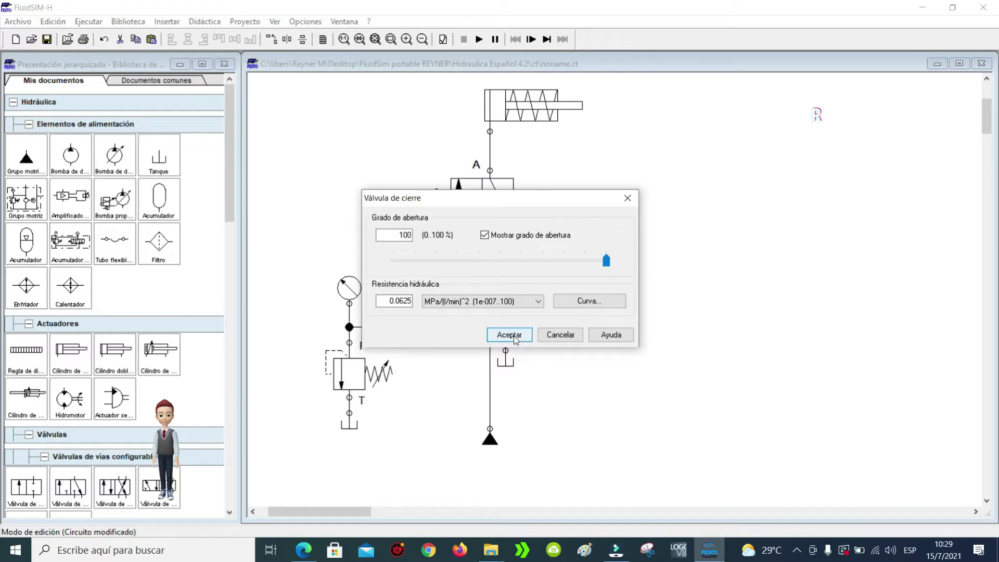
click(510, 335)
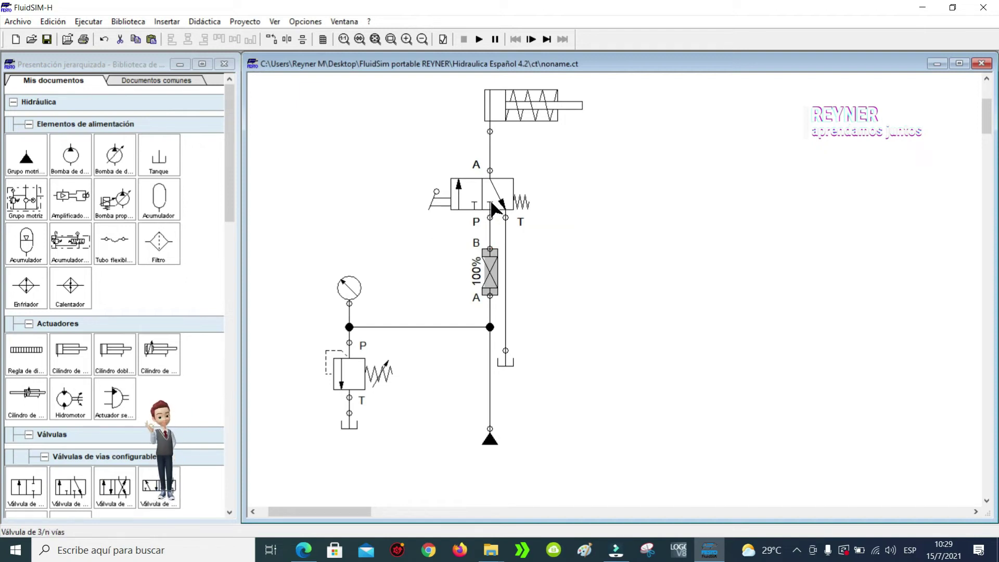
Examine the ports and switching positions of the lever-operated 3/n-way valve and its connection to the spring-return cylinder up close.
mouse_move(449, 200)
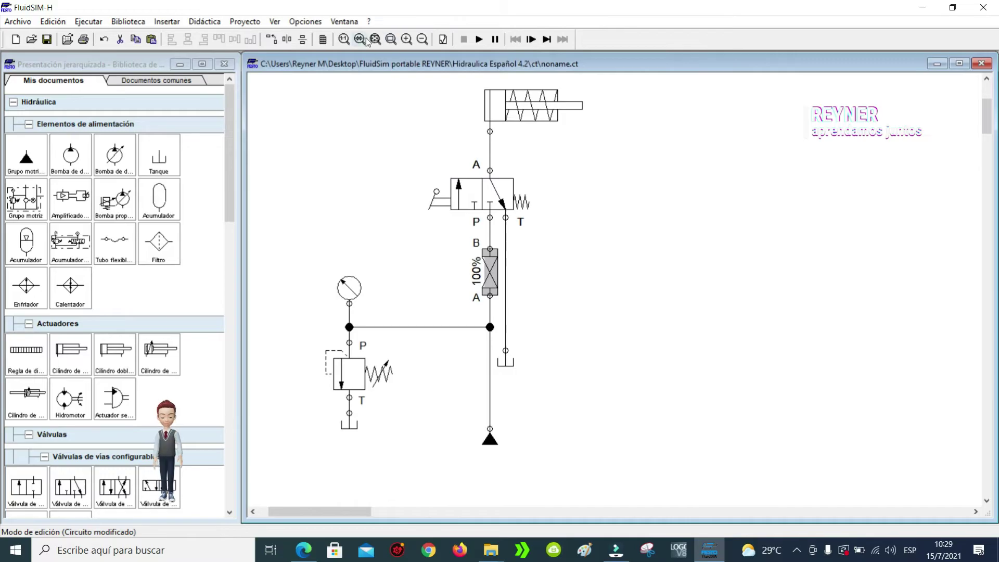
click(391, 39)
drag(384, 139, 653, 258)
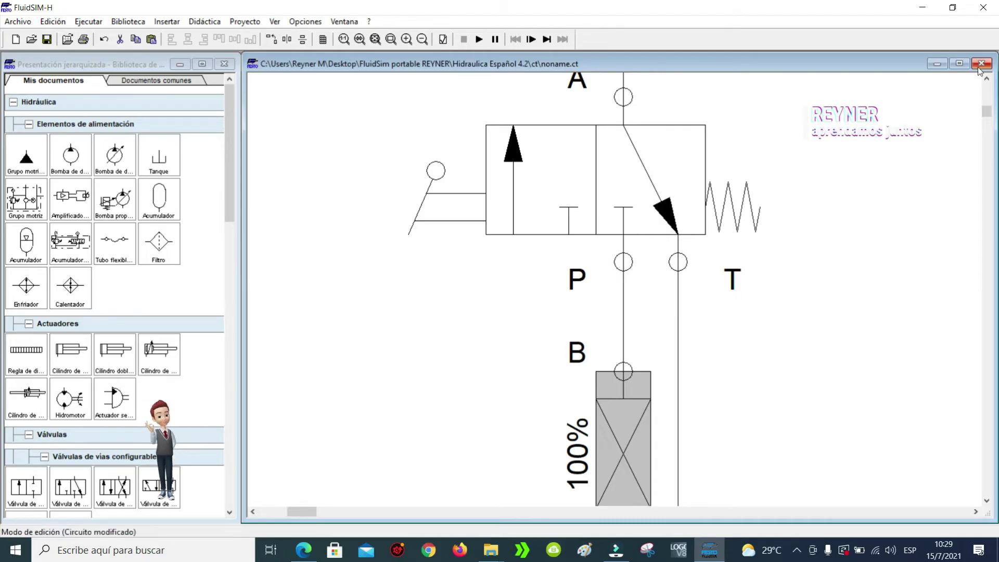
click(986, 88)
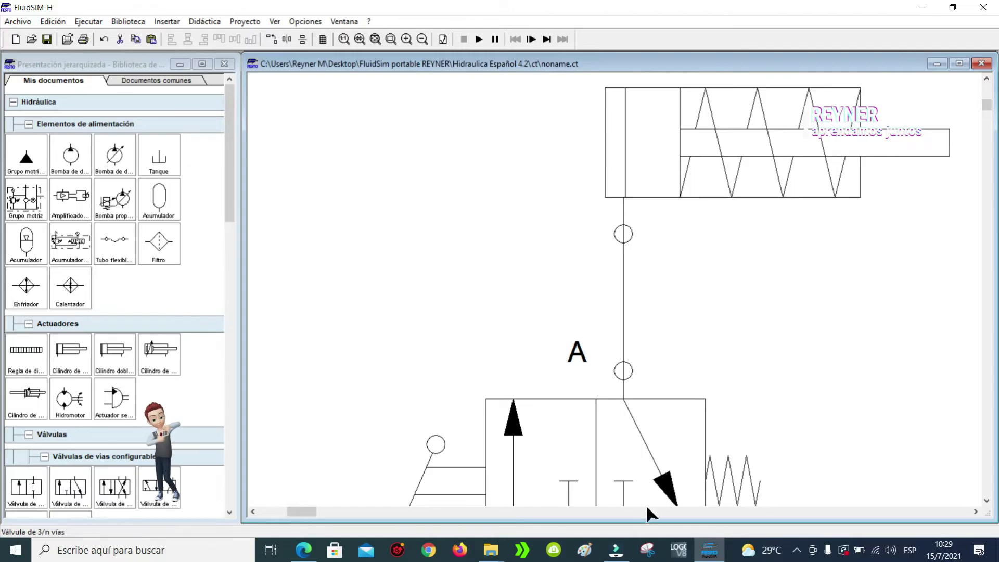
mouse_move(304, 512)
mouse_down()
mouse_move(324, 512)
mouse_move(305, 511)
mouse_up()
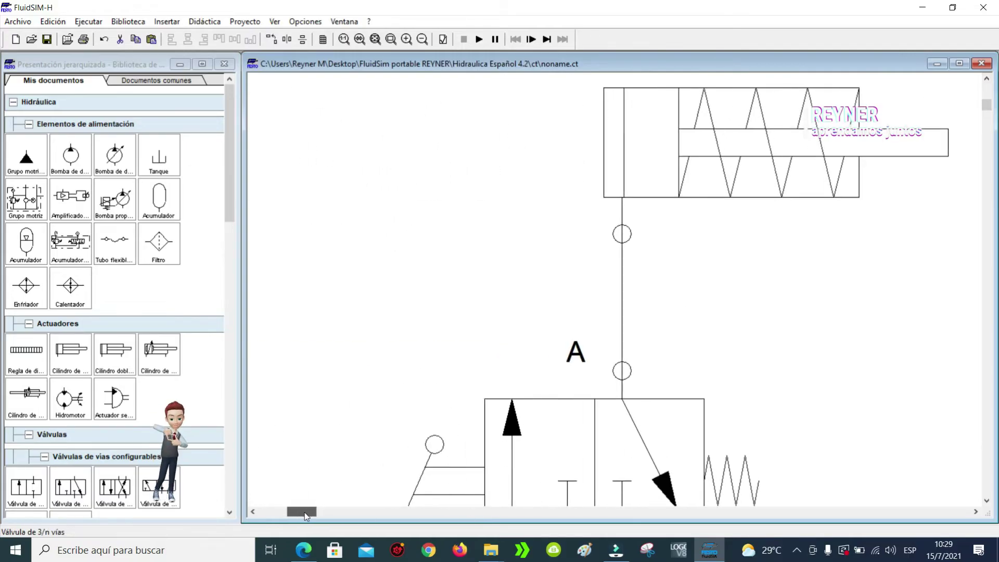
click(987, 123)
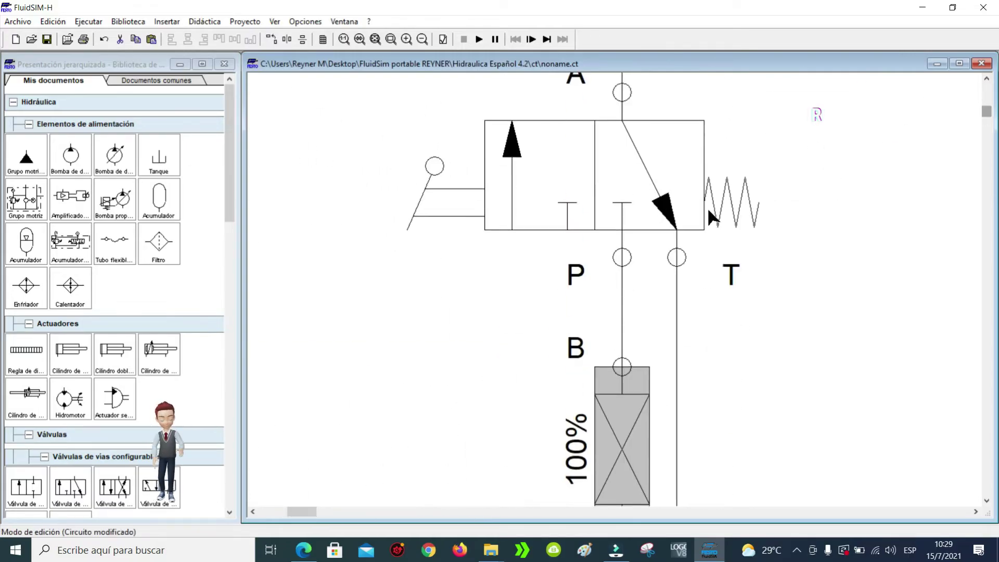
click(986, 87)
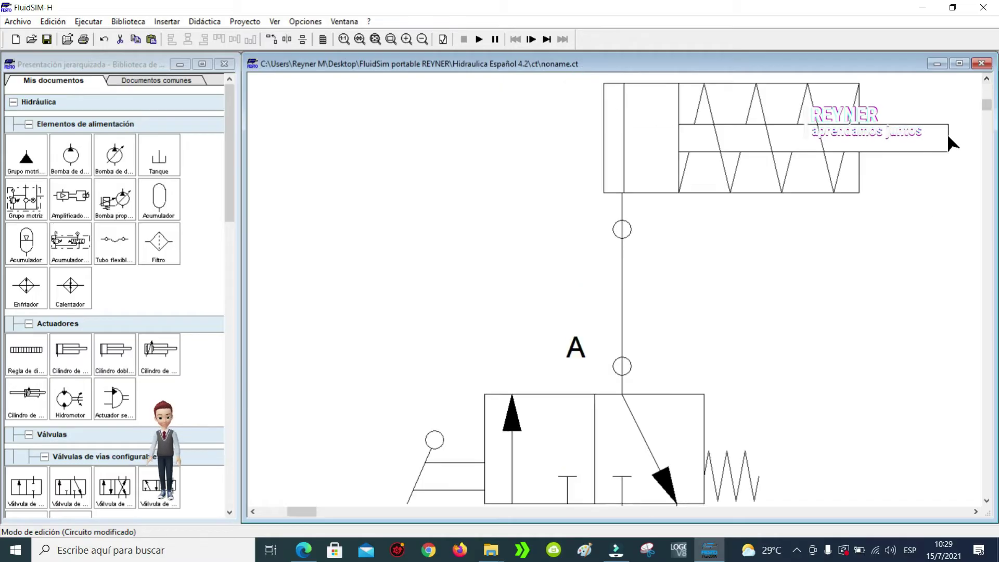
mouse_move(301, 512)
mouse_down()
mouse_move(317, 513)
mouse_move(303, 513)
mouse_up()
drag(987, 104, 989, 112)
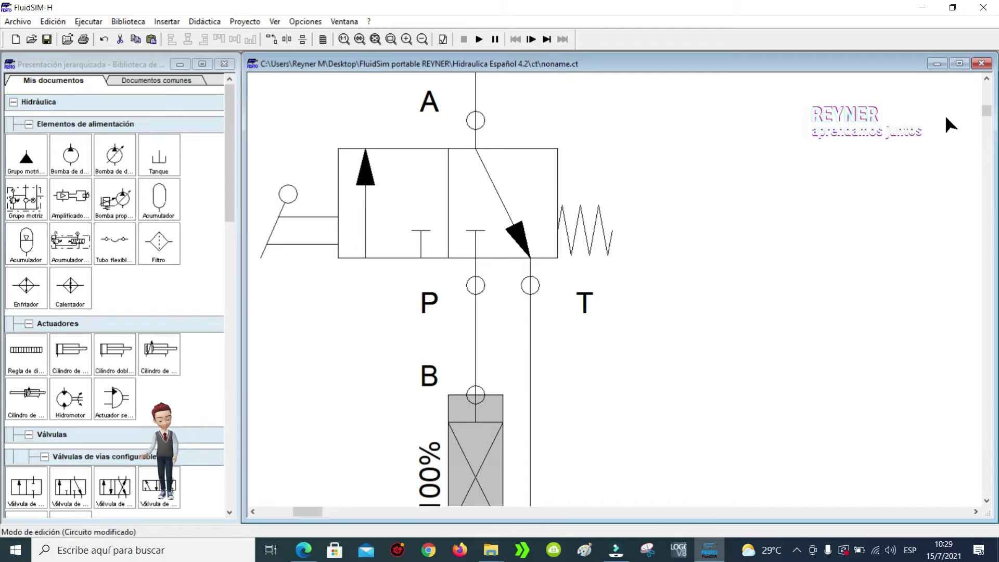
drag(987, 111, 990, 104)
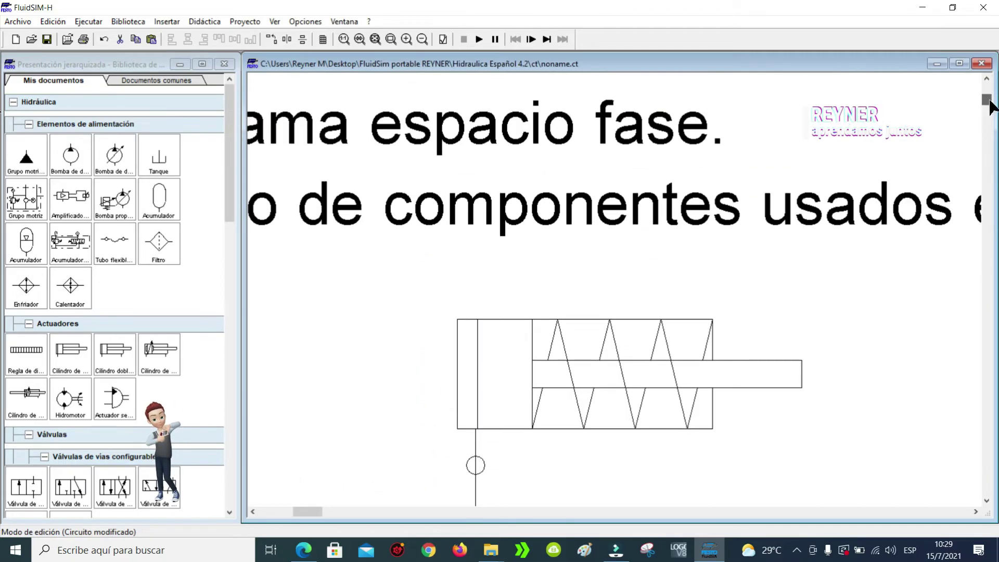
mouse_move(474, 363)
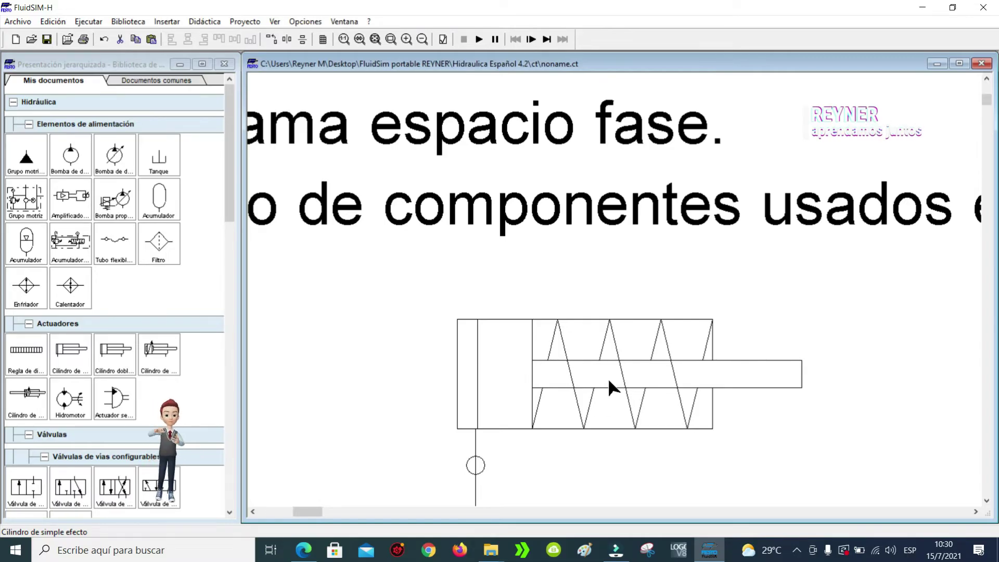
click(375, 39)
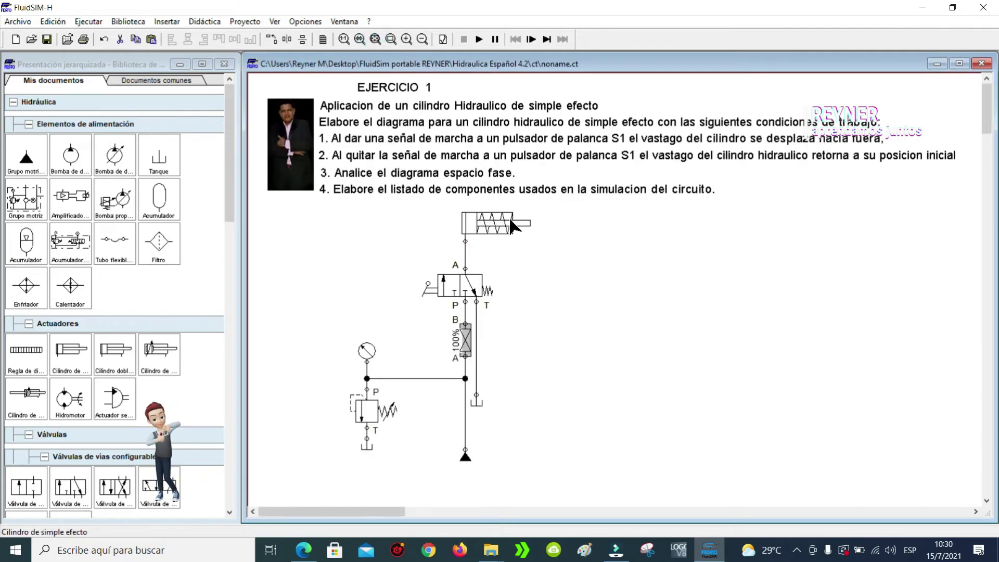